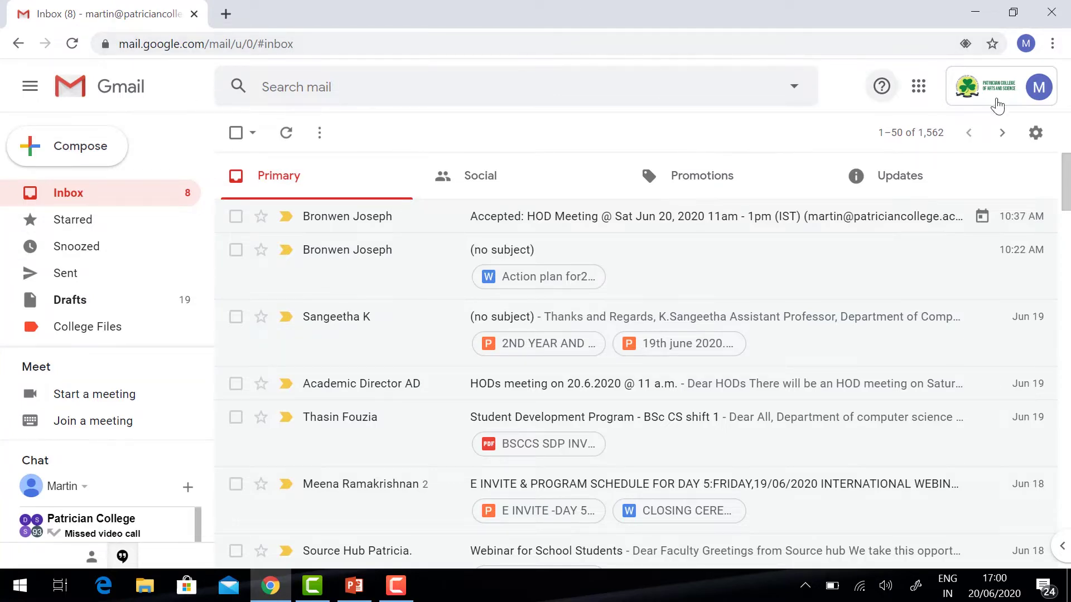
- Launch Google Forms in a new tab from Gmail's Google apps grid
{"action": "left_click", "coordinate": [920, 96]}
{"action": "scroll", "coordinate": [1004, 287], "scroll_direction": "down", "scroll_amount": 3}
{"action": "scroll", "coordinate": [1004, 287], "scroll_direction": "down", "scroll_amount": 3}
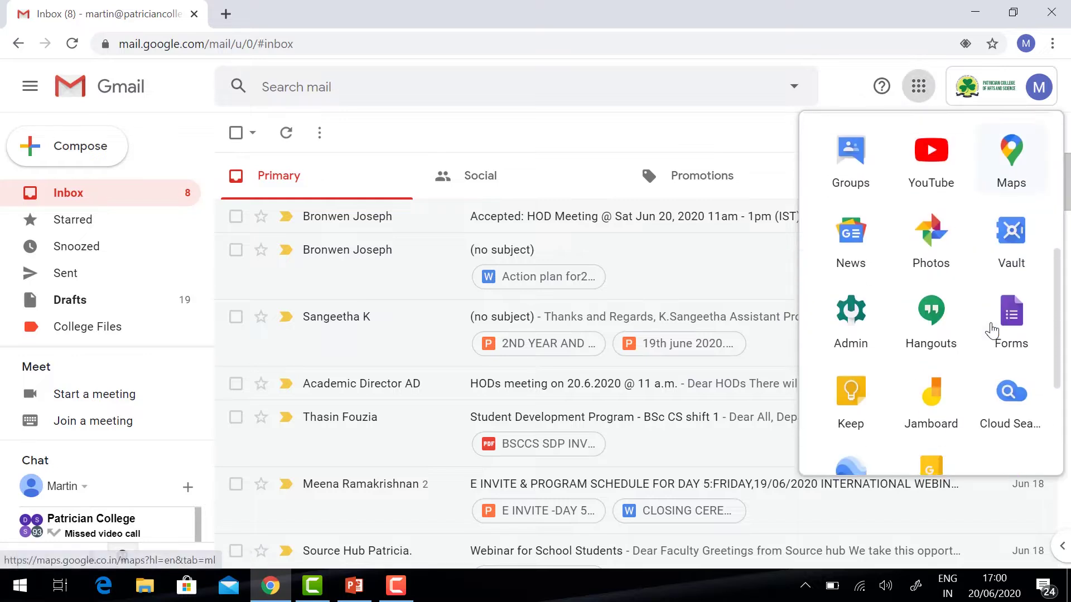
{"action": "left_click", "coordinate": [1012, 326]}
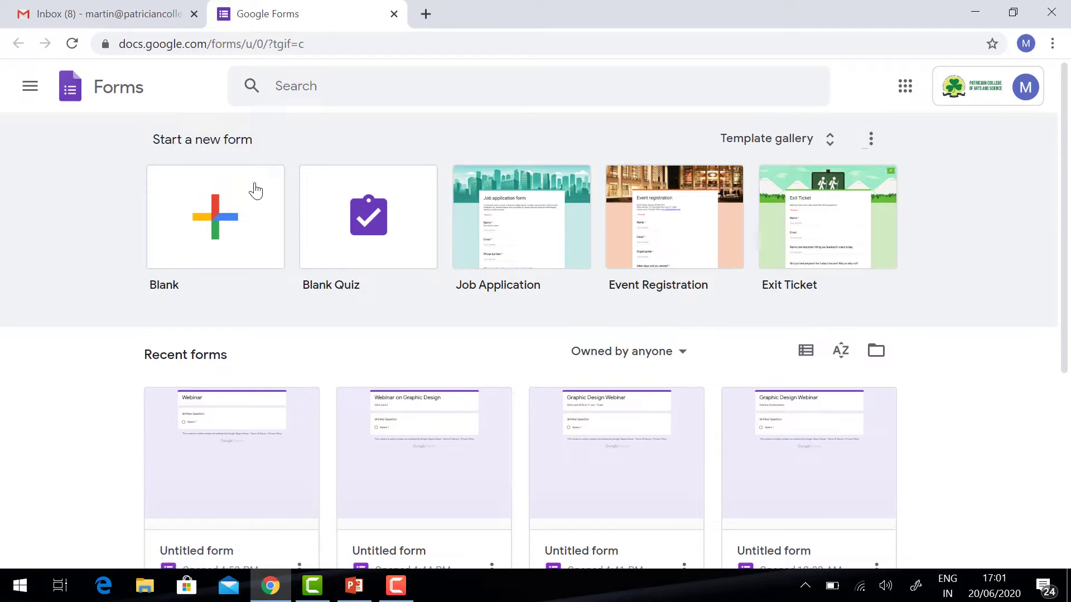
- Create a blank form titled 'Webinar on Graphic Design' with description '22nd june 2020 at 11am to 12pm'
{"action": "left_click", "coordinate": [228, 218]}
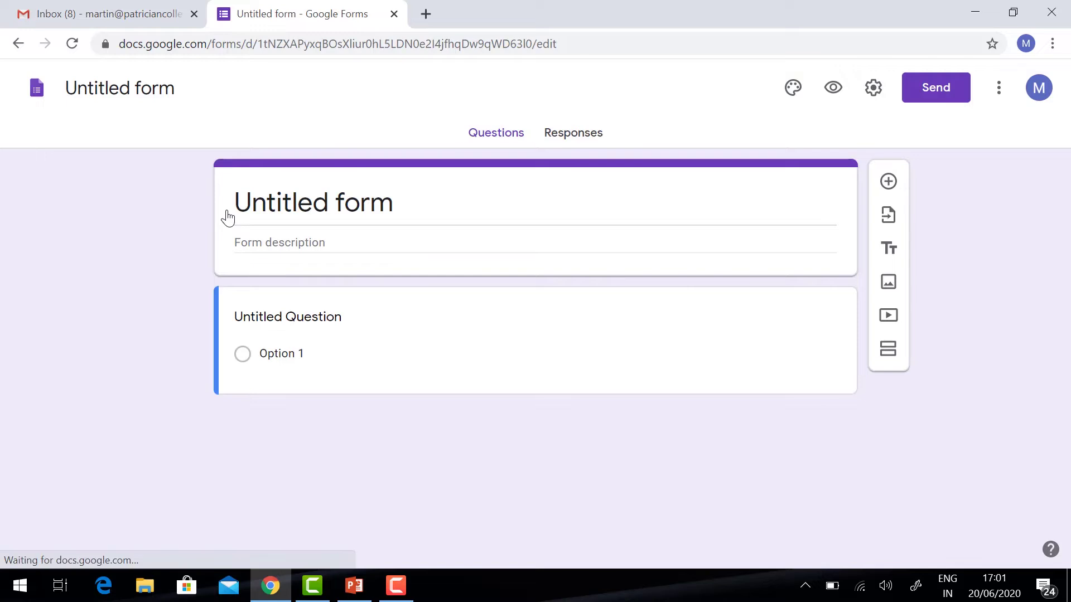
{"action": "left_click", "coordinate": [257, 206]}
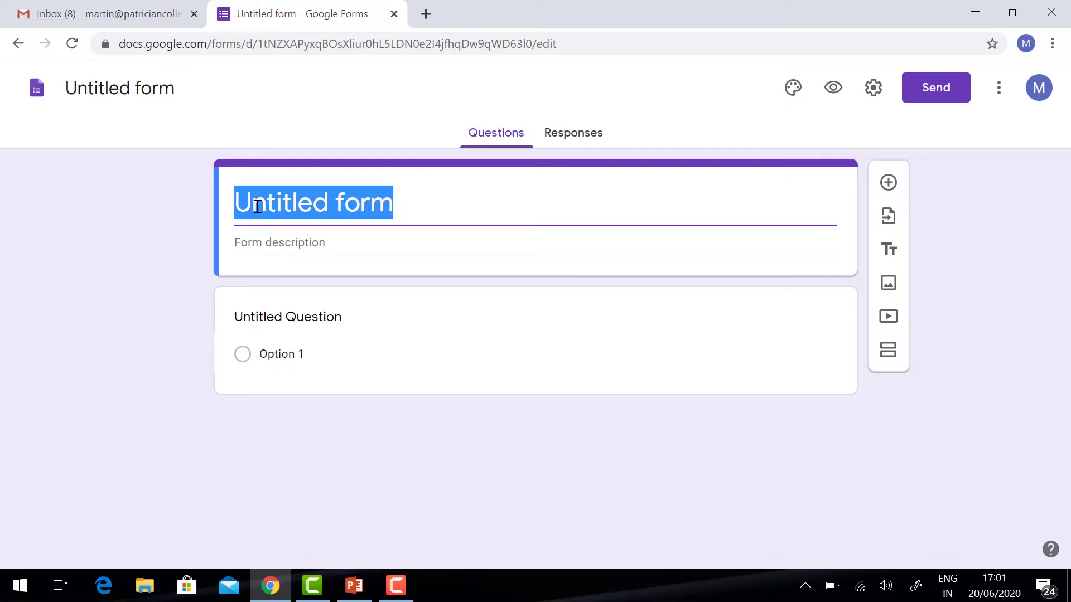
{"action": "type", "text": "Webinar on Graphic Design"}
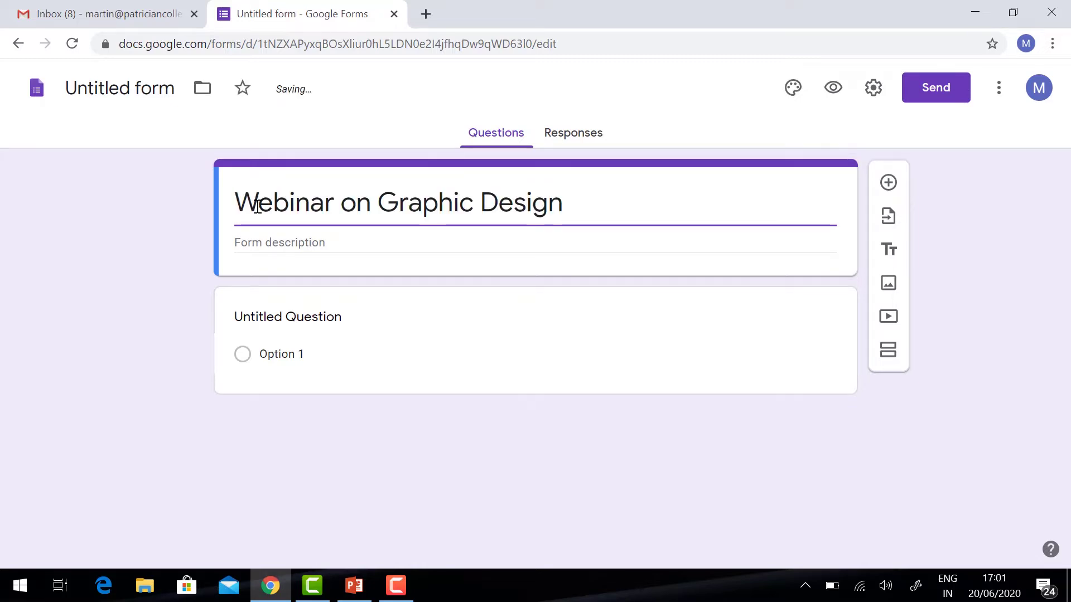
{"action": "key", "text": "Tab"}
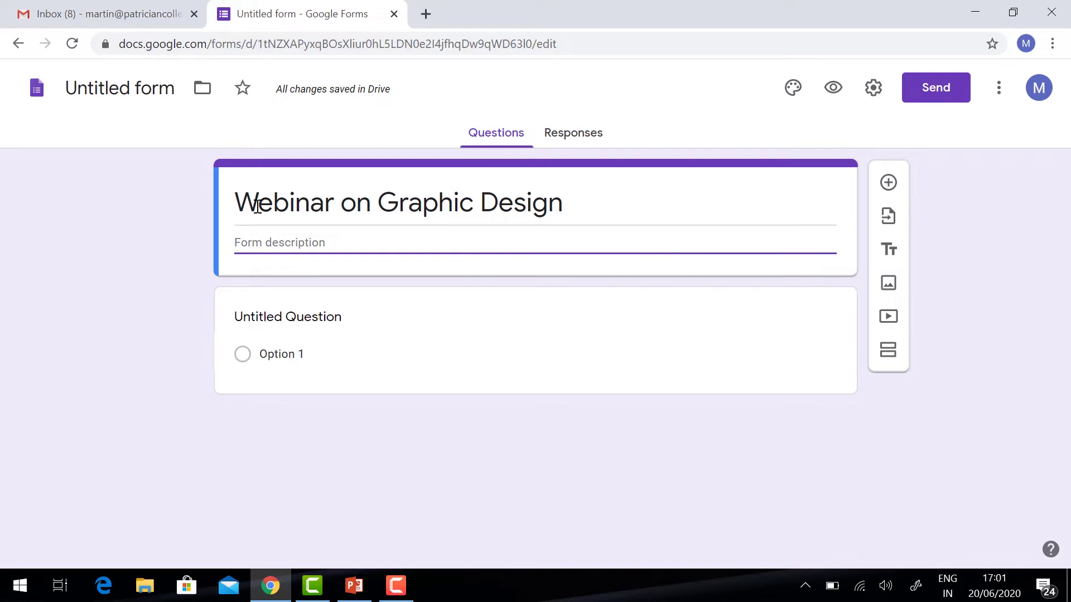
{"action": "type", "text": "22nd "}
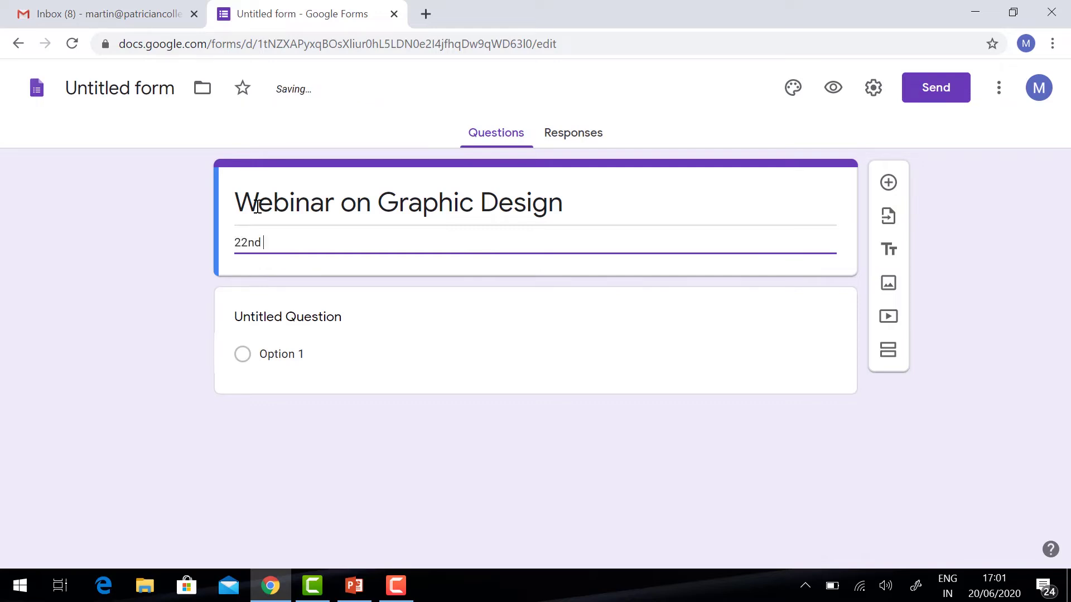
{"action": "type", "text": "june 2020 at 11am to 12pm"}
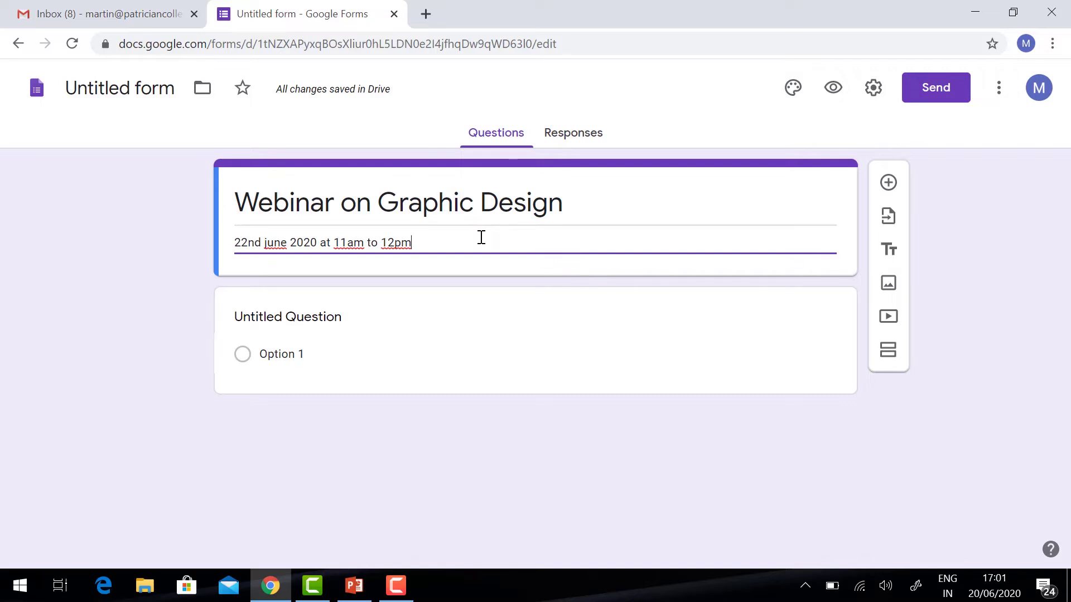
- In form settings, enable Collect email addresses, disable the organization-only restriction, and save
{"action": "left_click", "coordinate": [875, 91]}
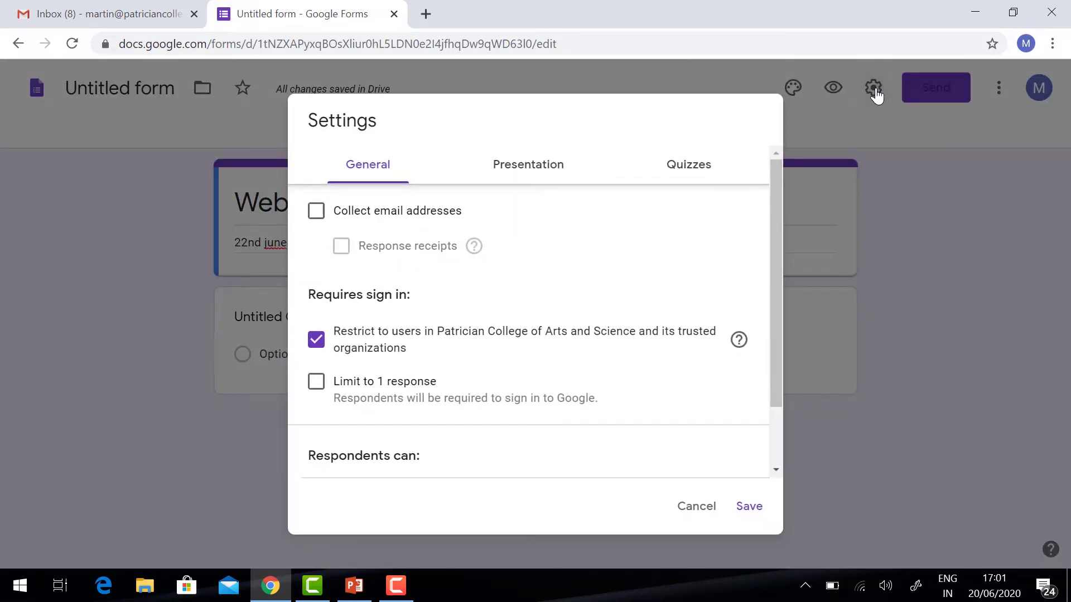
{"action": "left_click", "coordinate": [316, 212]}
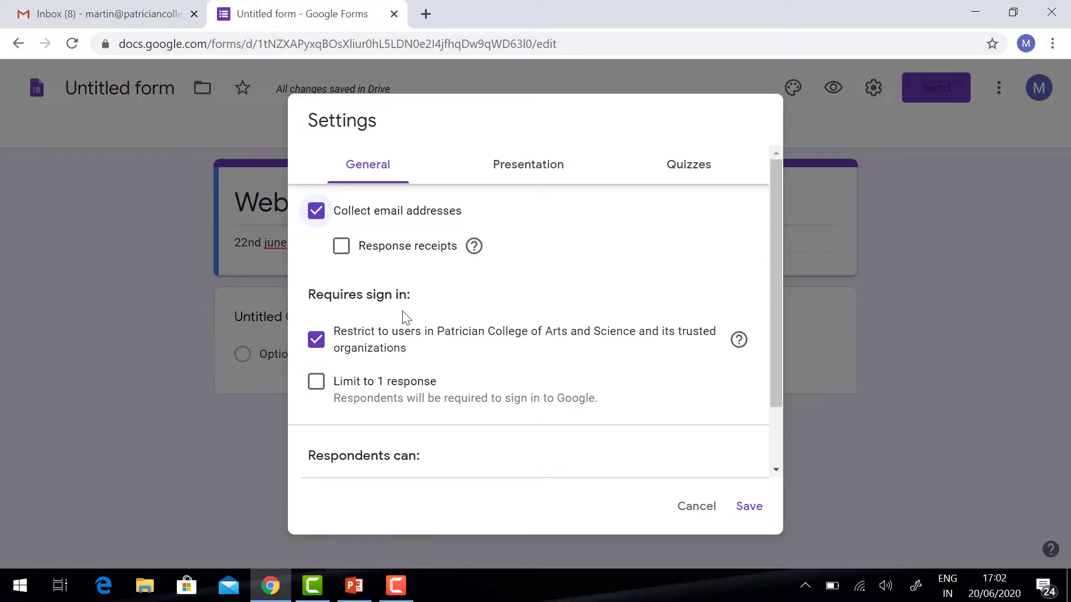
{"action": "left_click", "coordinate": [316, 340]}
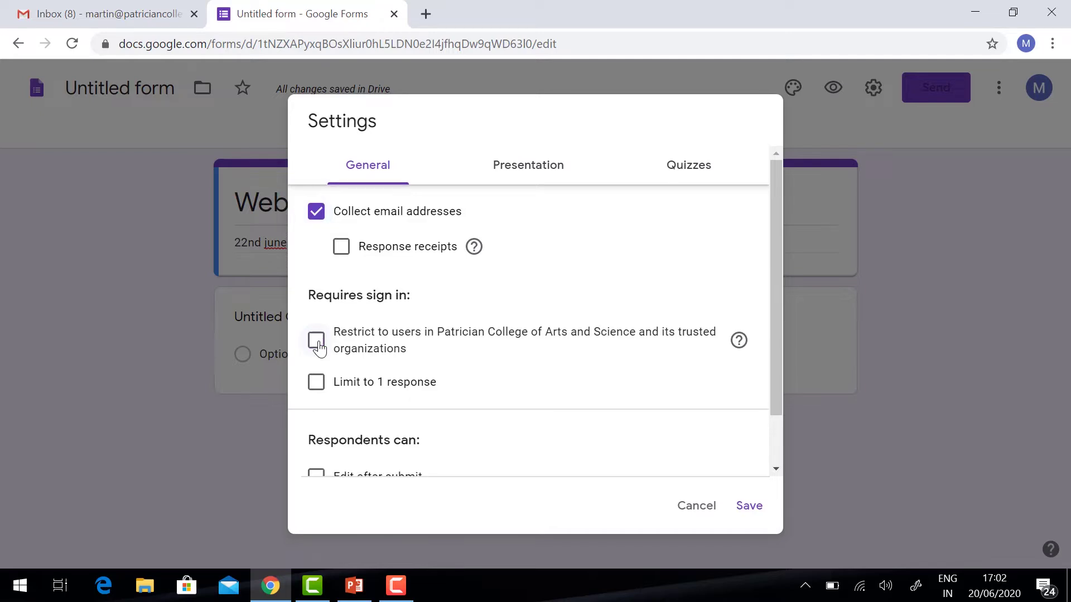
{"action": "left_click", "coordinate": [749, 506]}
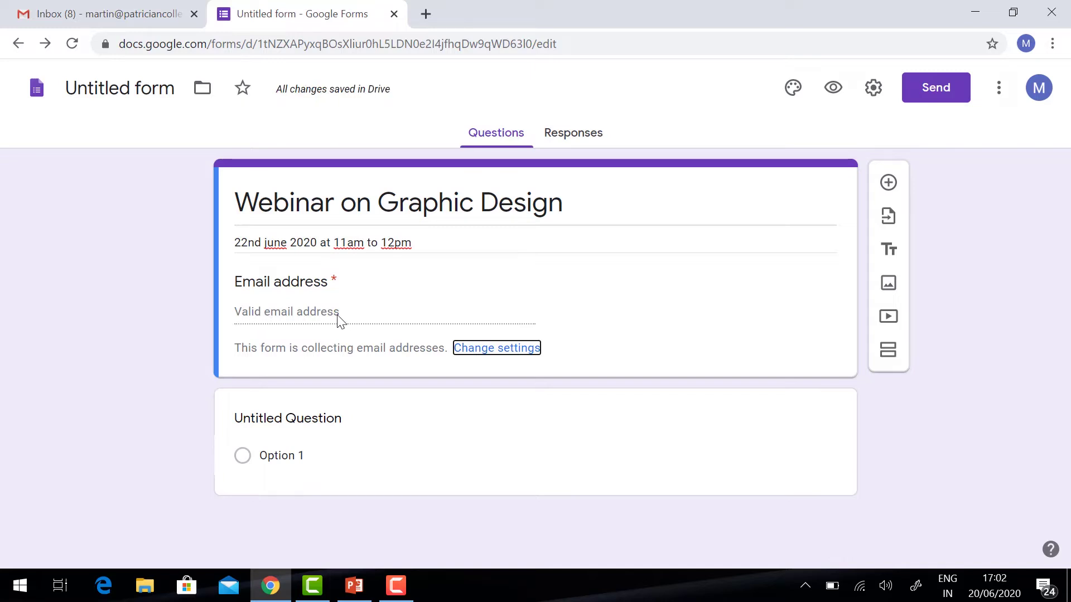
- Make the first question a required short-answer 'Name' question and add another question below it
{"action": "left_click", "coordinate": [292, 418]}
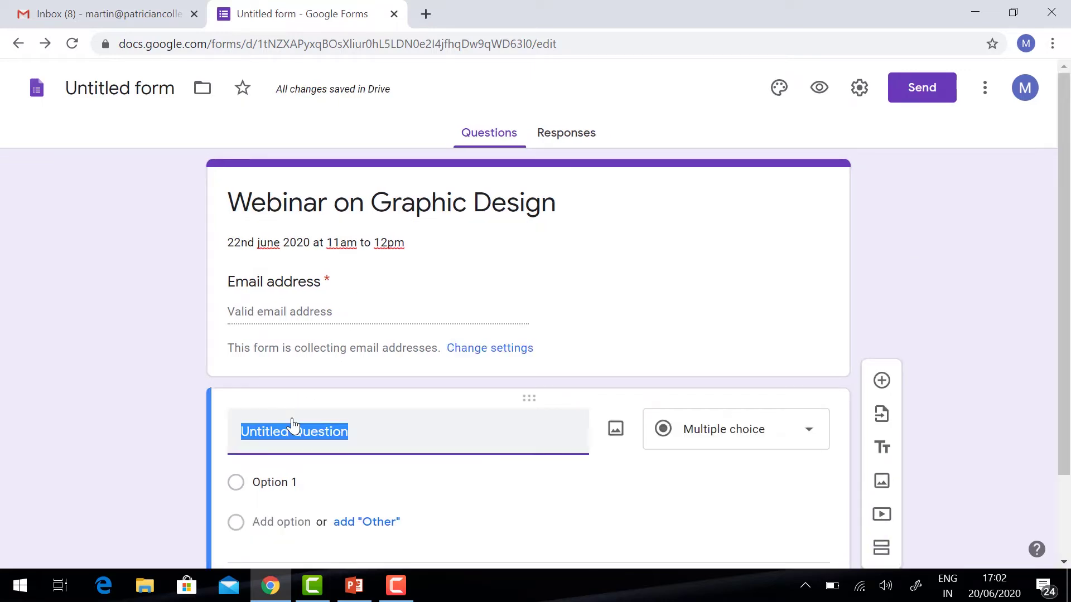
{"action": "scroll", "coordinate": [154, 338], "scroll_direction": "down", "scroll_amount": 2}
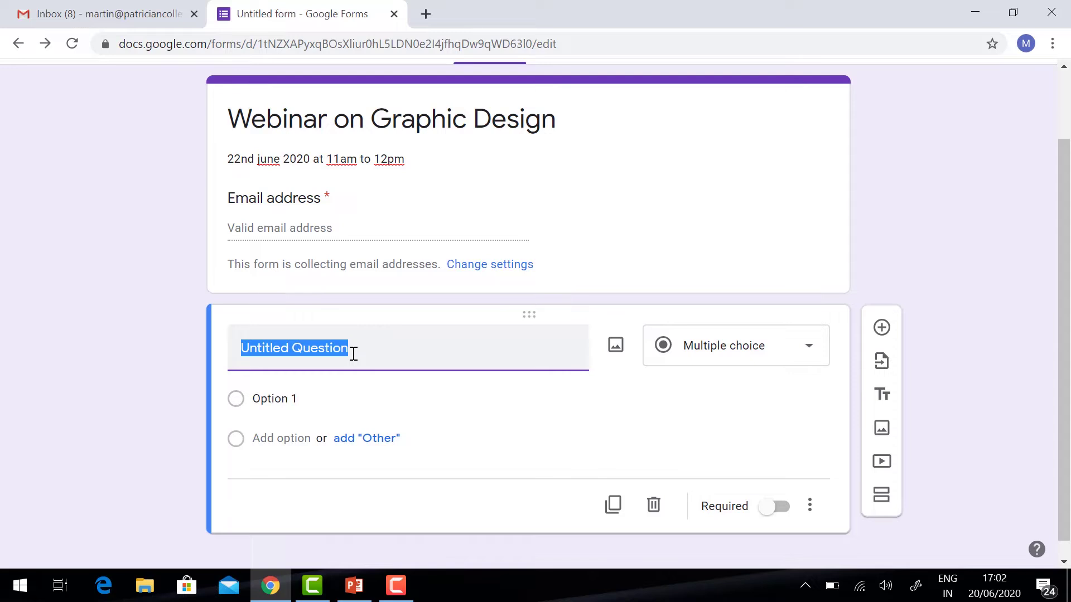
{"action": "type", "text": "Name"}
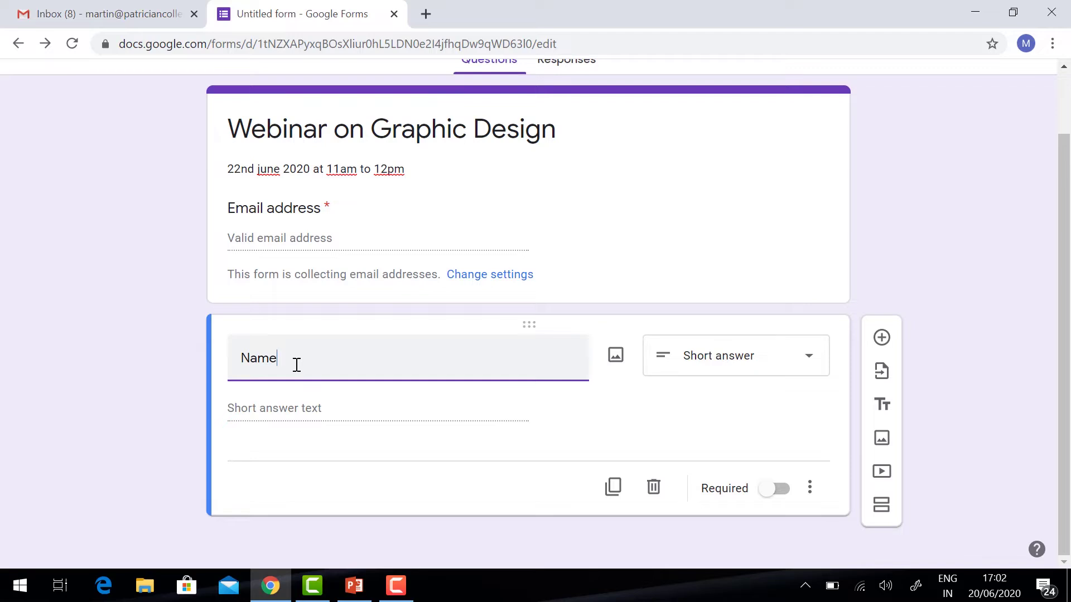
{"action": "left_click", "coordinate": [762, 364]}
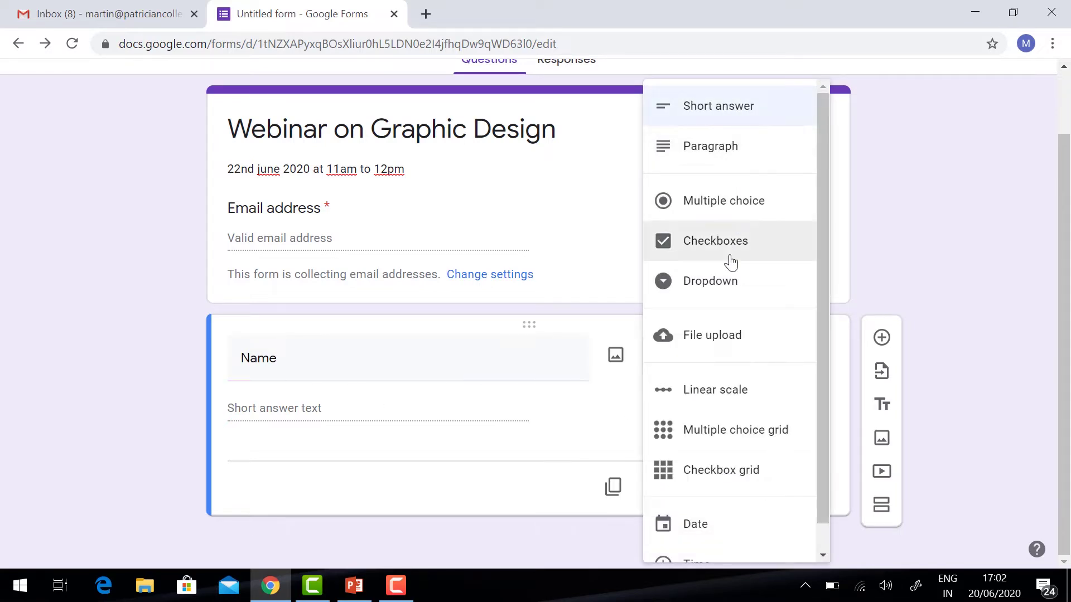
{"action": "left_click", "coordinate": [719, 114]}
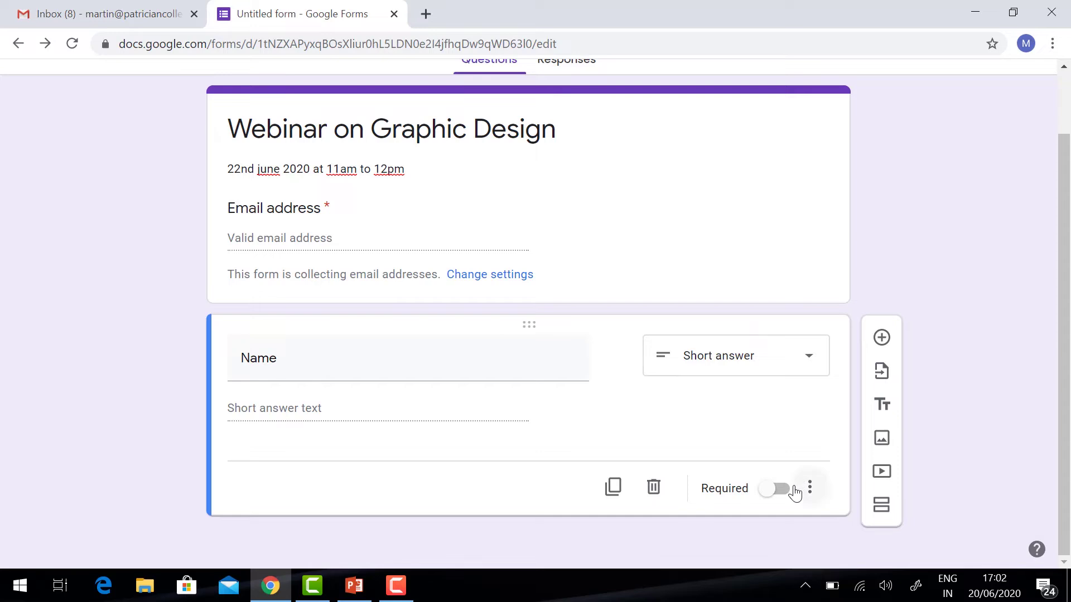
{"action": "left_click", "coordinate": [770, 495]}
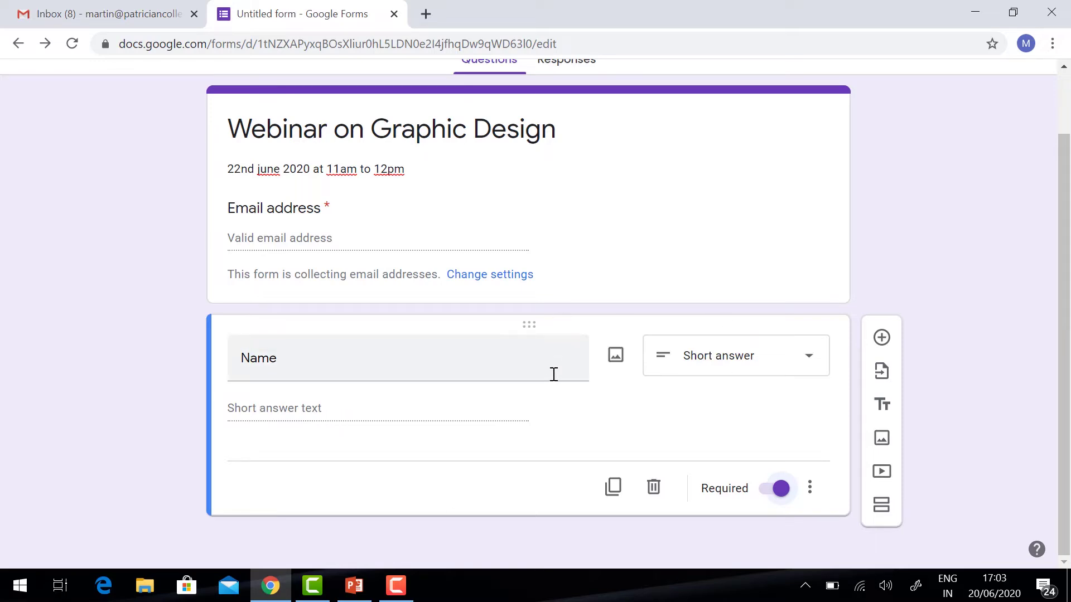
{"action": "left_click", "coordinate": [881, 338]}
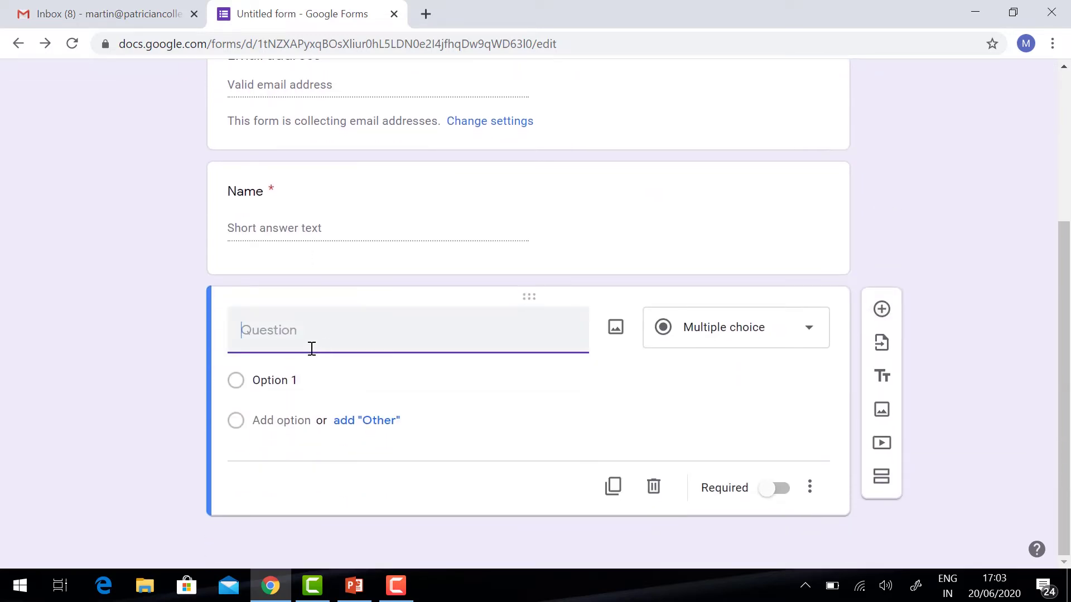
- Title the question 'Gender', keep it multiple choice with options Male and Female, and mark it required
{"action": "type", "text": "Gender"}
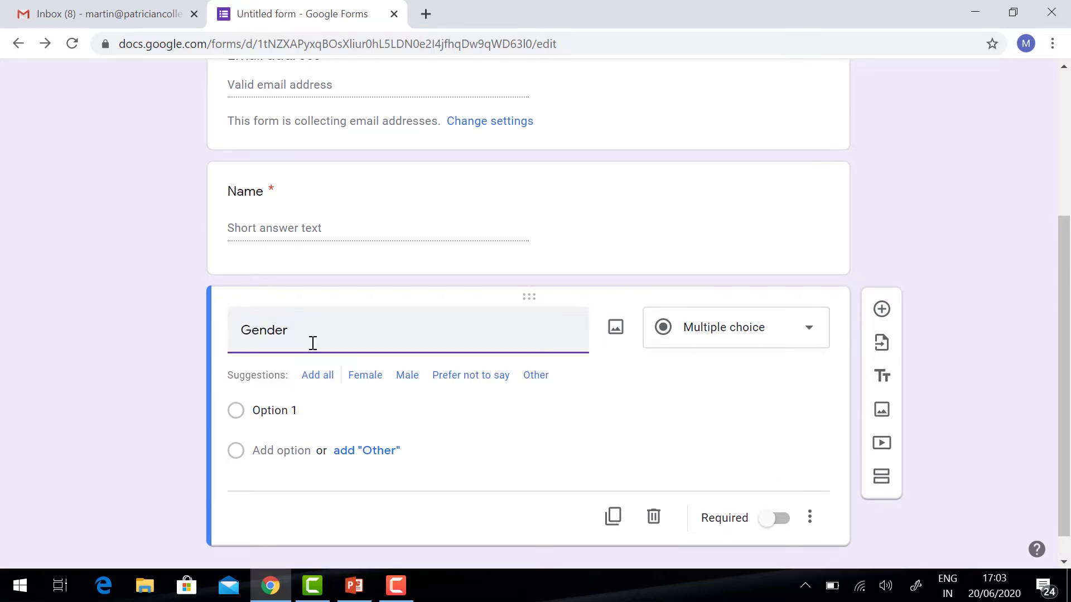
{"action": "left_click", "coordinate": [738, 335]}
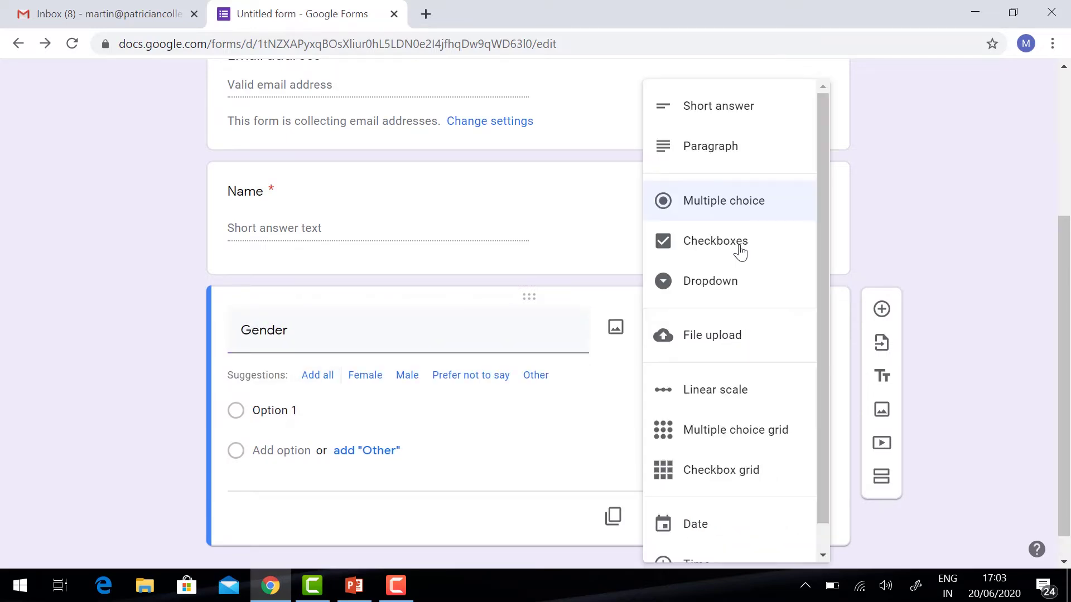
{"action": "left_click", "coordinate": [724, 201]}
{"action": "left_click", "coordinate": [289, 411]}
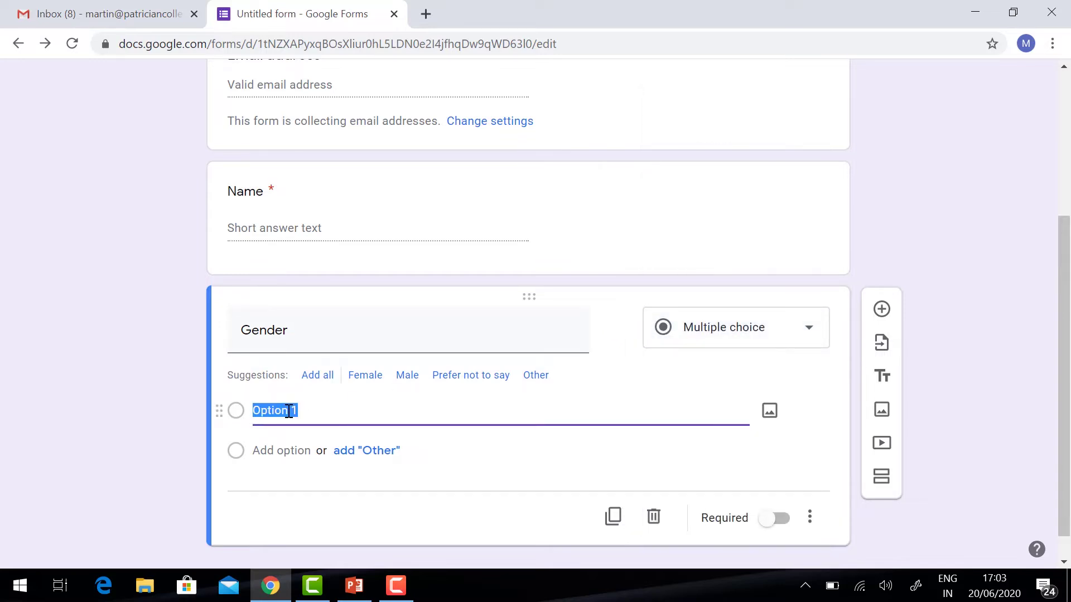
{"action": "type", "text": "Male"}
{"action": "left_click", "coordinate": [275, 449]}
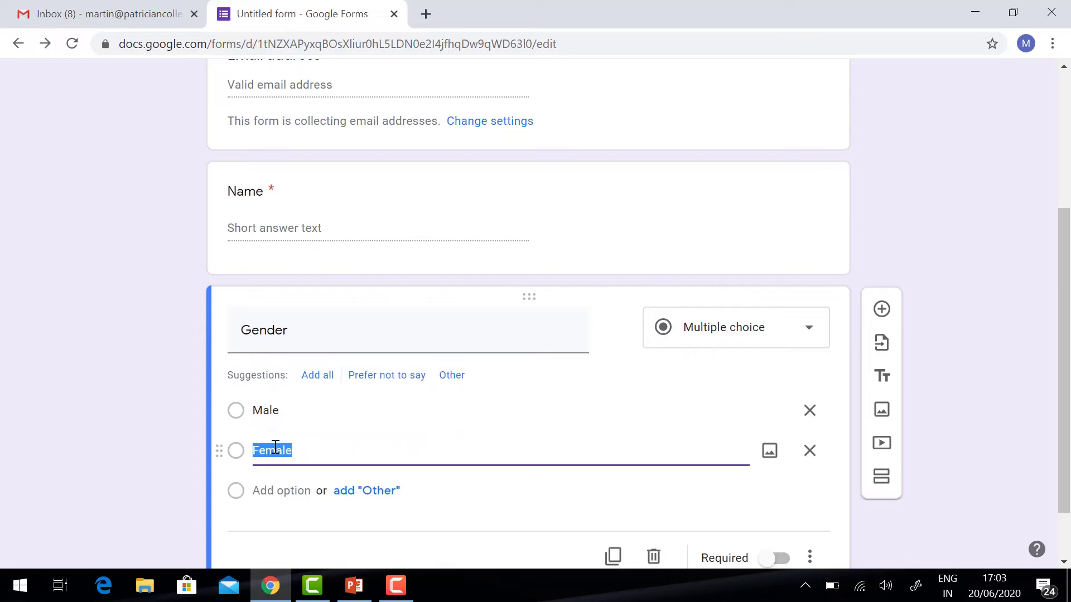
{"action": "scroll", "coordinate": [755, 437], "scroll_direction": "down", "scroll_amount": 1}
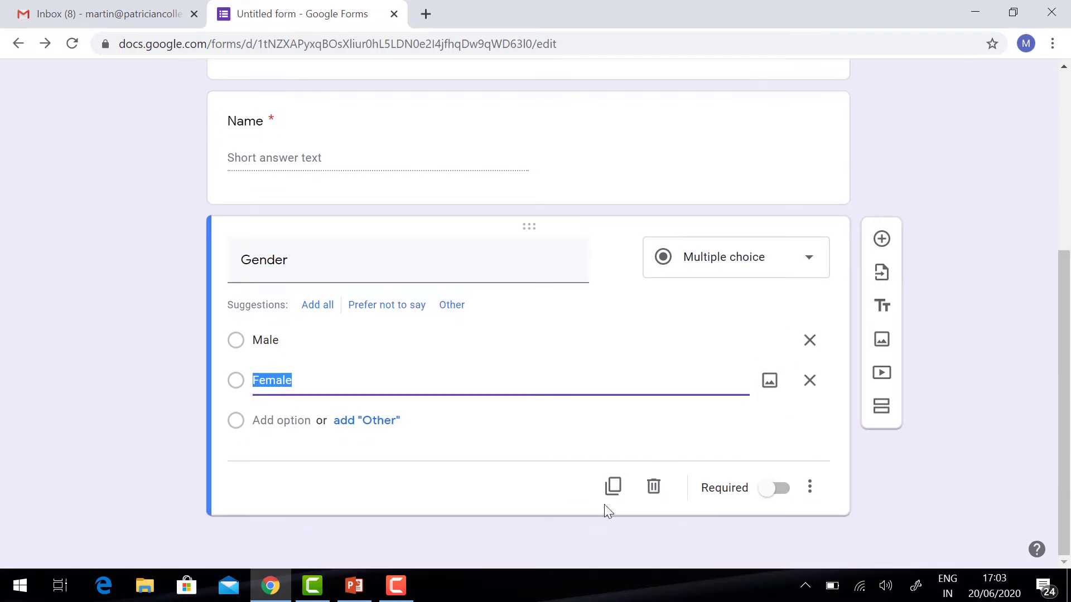
{"action": "left_click", "coordinate": [767, 497]}
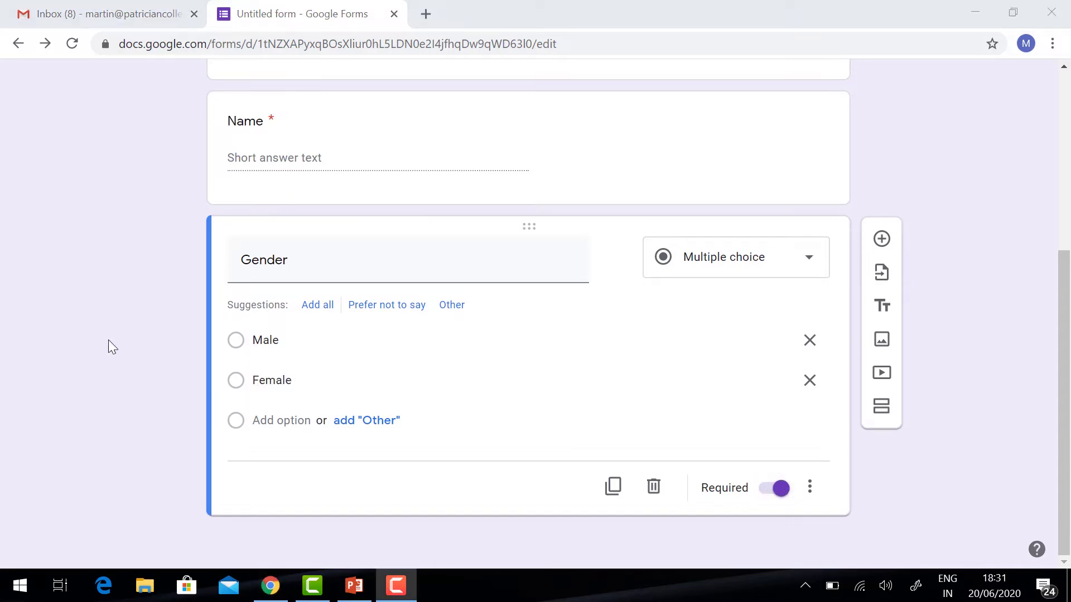
- Add a new multiple-choice question titled 'Designation' below Gender
{"action": "left_click", "coordinate": [881, 241]}
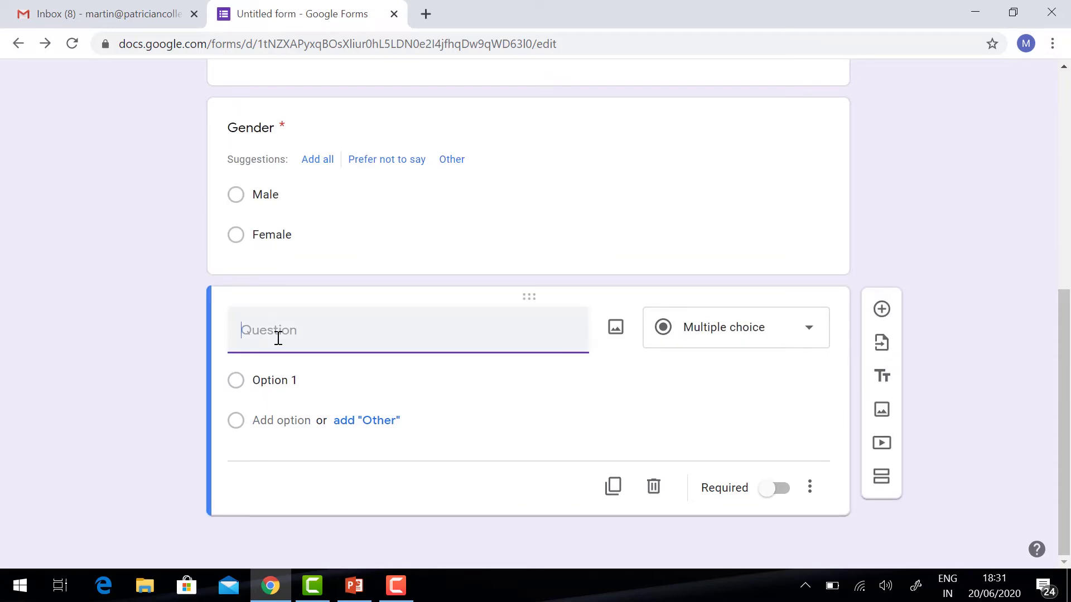
{"action": "type", "text": "Designation"}
{"action": "left_click", "coordinate": [796, 365]}
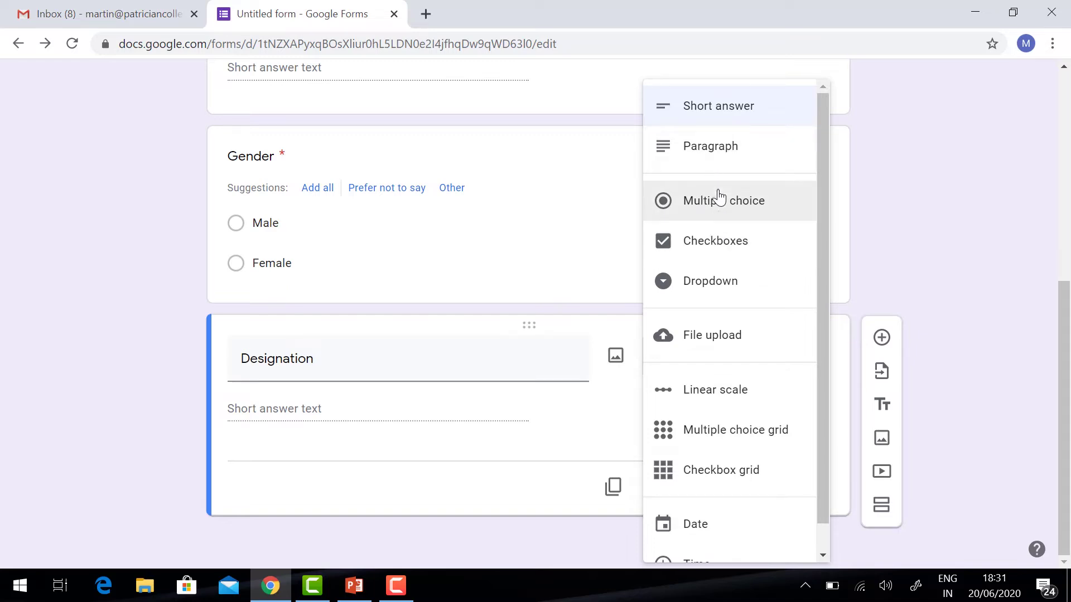
{"action": "left_click", "coordinate": [723, 206]}
- Give Designation the options Student, Faculty, Professional and Others, and mark it required
{"action": "left_click", "coordinate": [264, 380]}
{"action": "type", "text": "Student"}
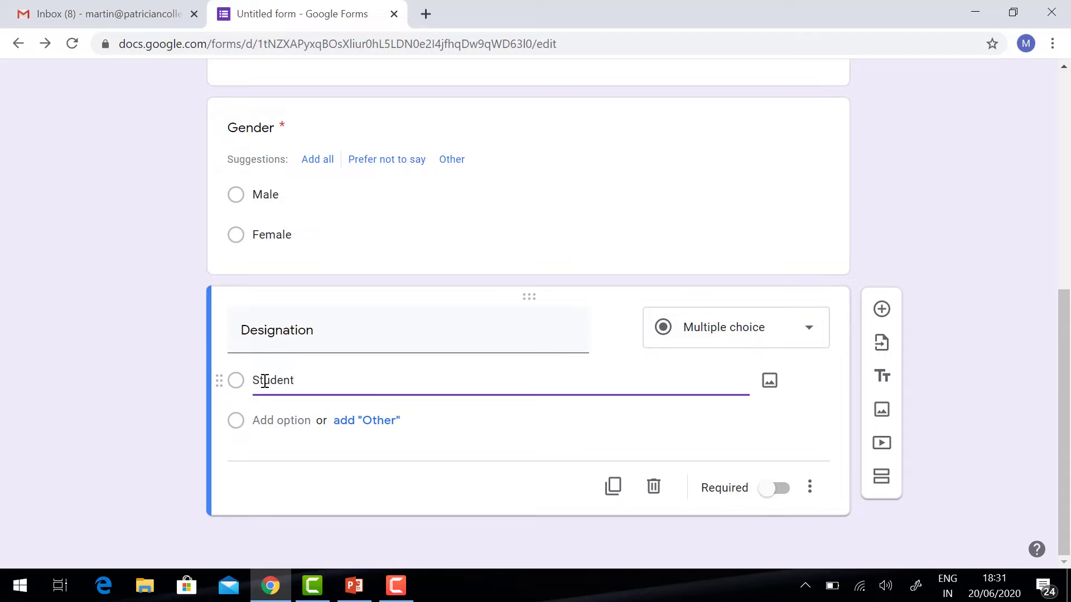
{"action": "key", "text": "Tab"}
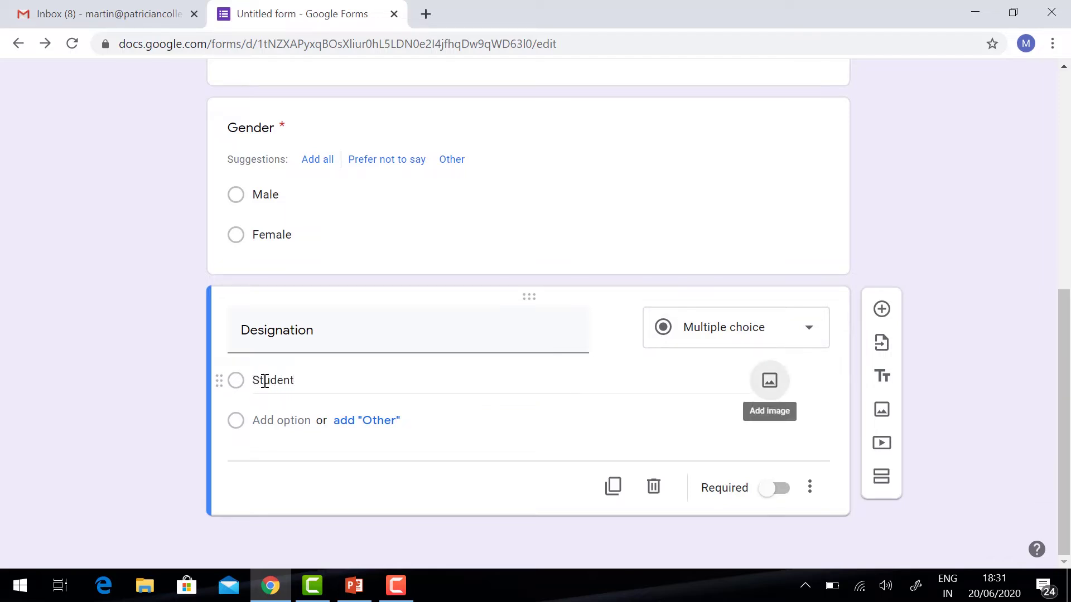
{"action": "left_click", "coordinate": [285, 421]}
{"action": "type", "text": "Faculty"}
{"action": "left_click", "coordinate": [270, 462]}
{"action": "type", "text": "Profe"}
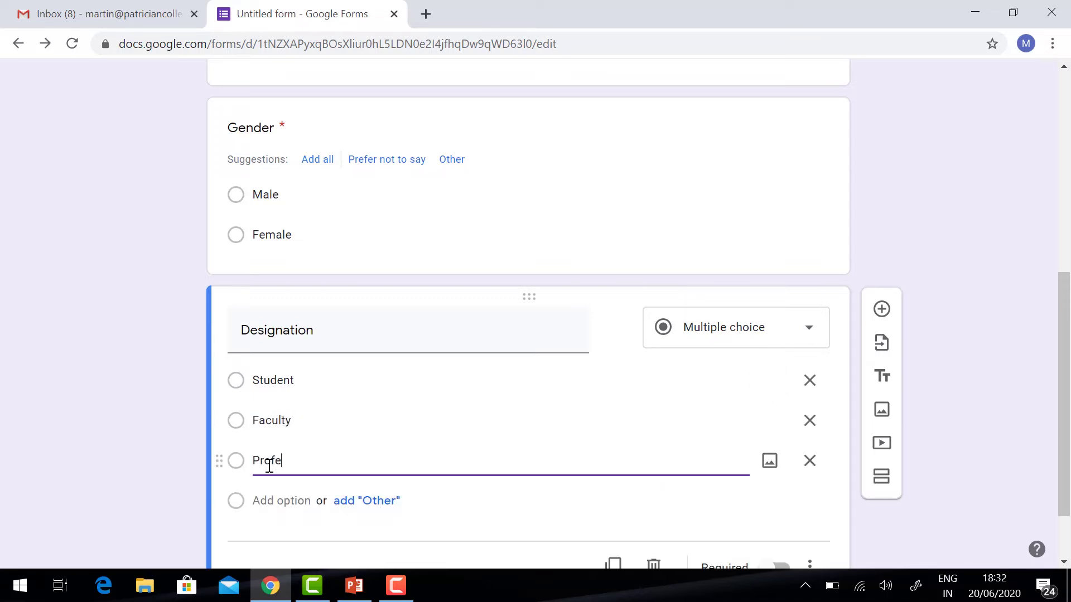
{"action": "type", "text": "ssional"}
{"action": "left_click", "coordinate": [289, 500]}
{"action": "type", "text": "Other"}
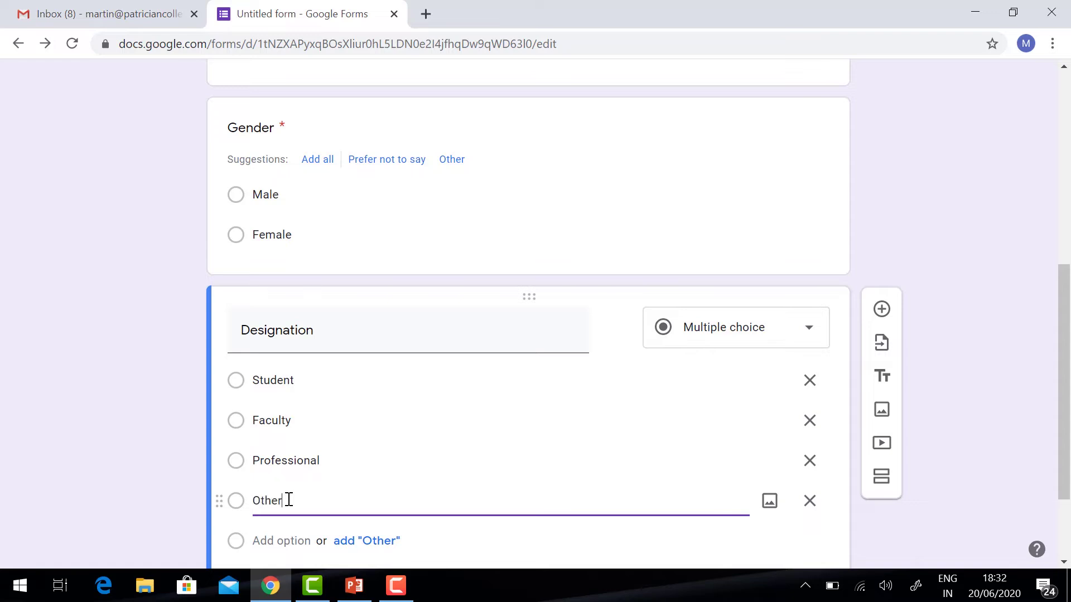
{"action": "type", "text": "s"}
{"action": "scroll", "coordinate": [289, 500], "scroll_direction": "down", "scroll_amount": 1}
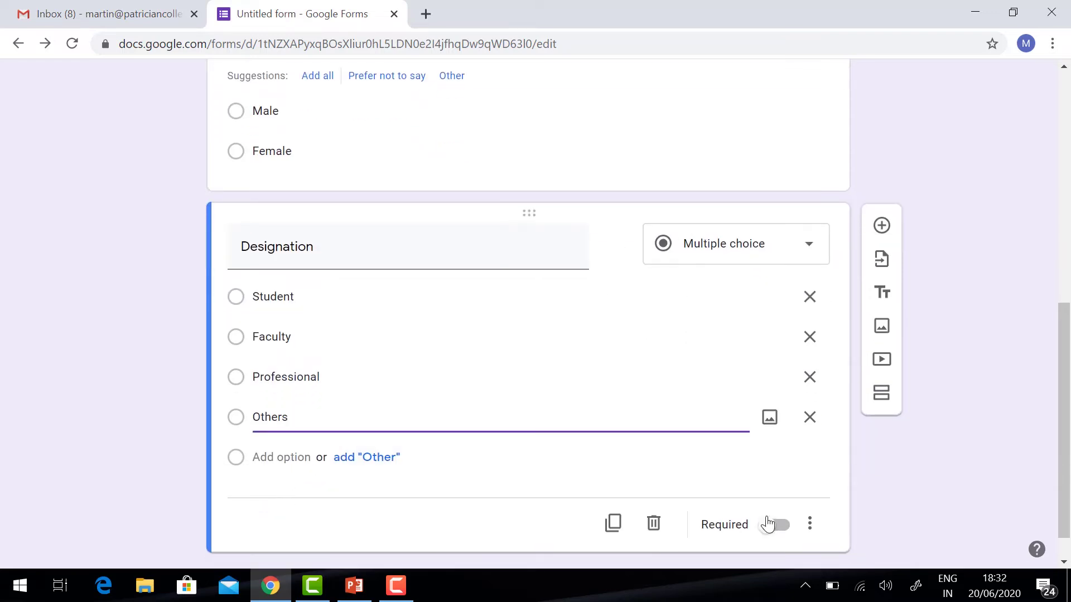
{"action": "left_click", "coordinate": [775, 526]}
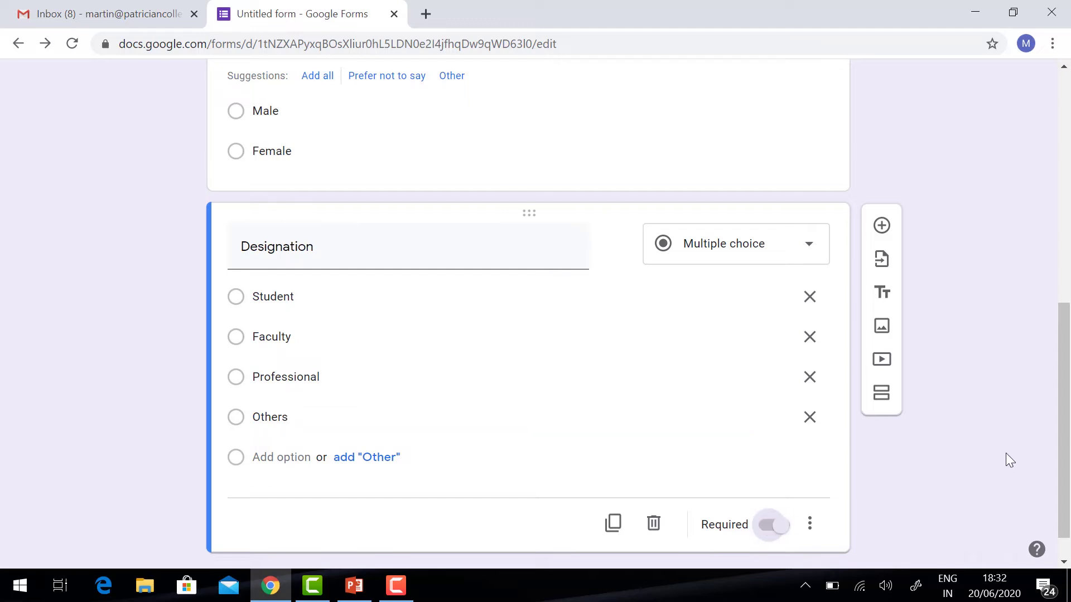
- Add a new question titled 'Whatapp No' below Designation and mark it required
{"action": "left_click", "coordinate": [882, 227]}
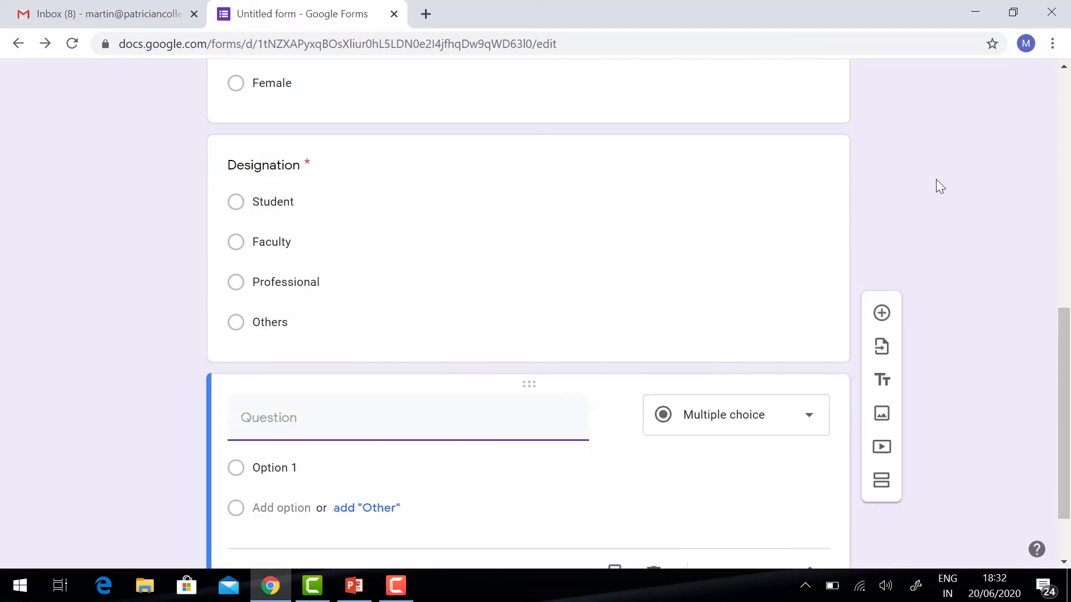
{"action": "type", "text": "What"}
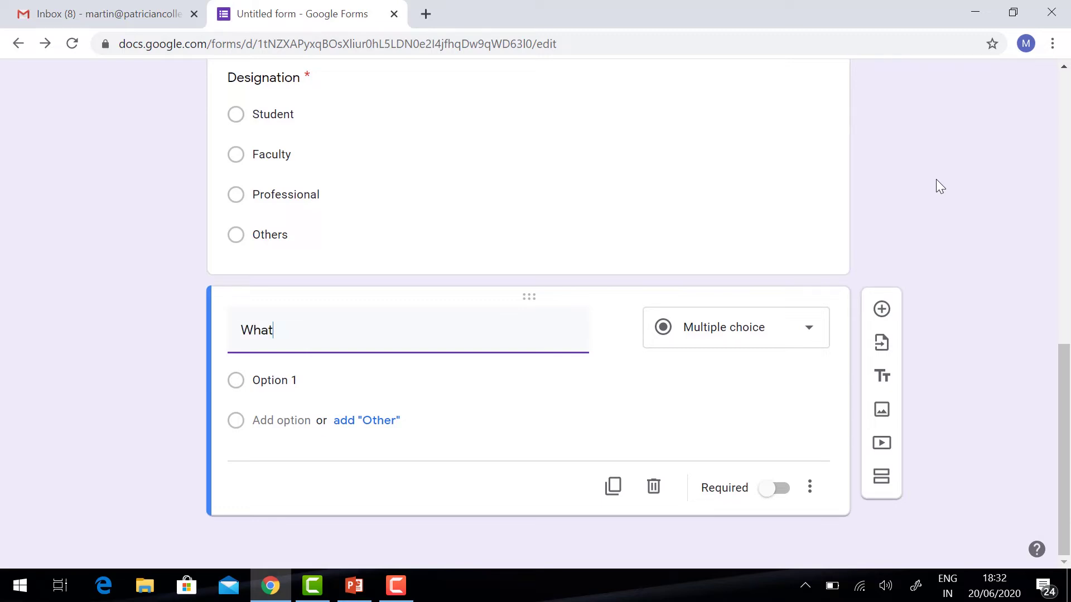
{"action": "type", "text": "app No"}
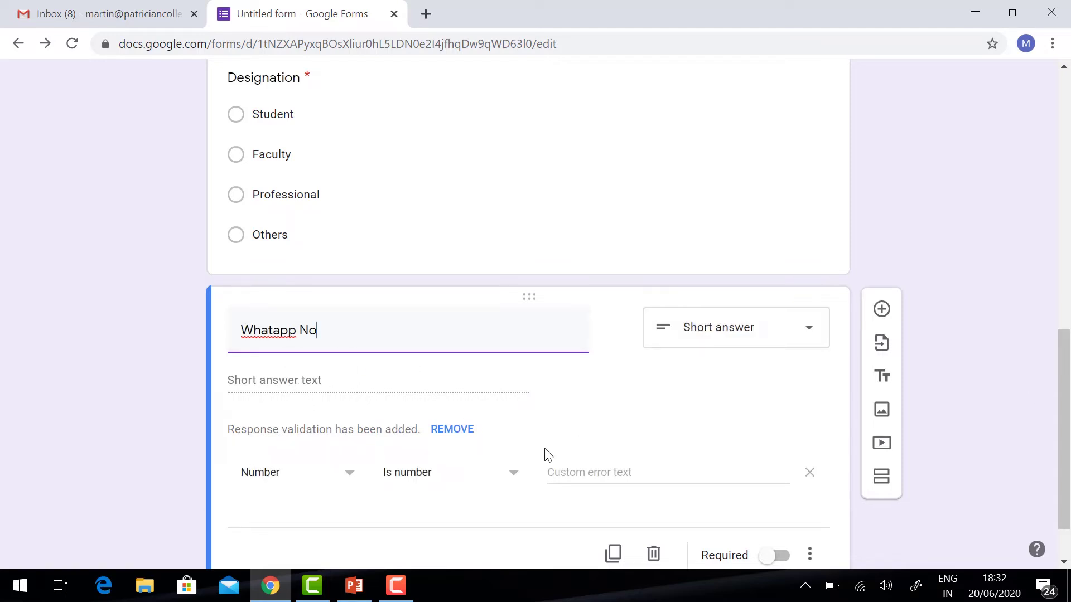
{"action": "scroll", "coordinate": [662, 395], "scroll_direction": "down", "scroll_amount": 1}
{"action": "left_click", "coordinate": [776, 489]}
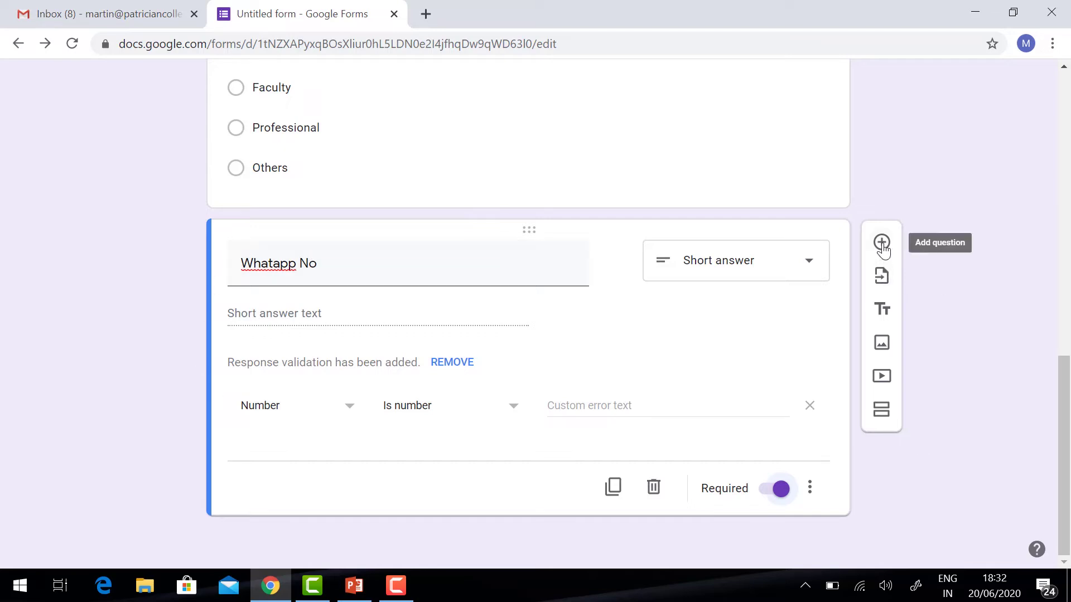
- Upload the google-forms-hacks picture below Whatapp No as an image item titled 'Forms'
{"action": "left_click", "coordinate": [881, 344]}
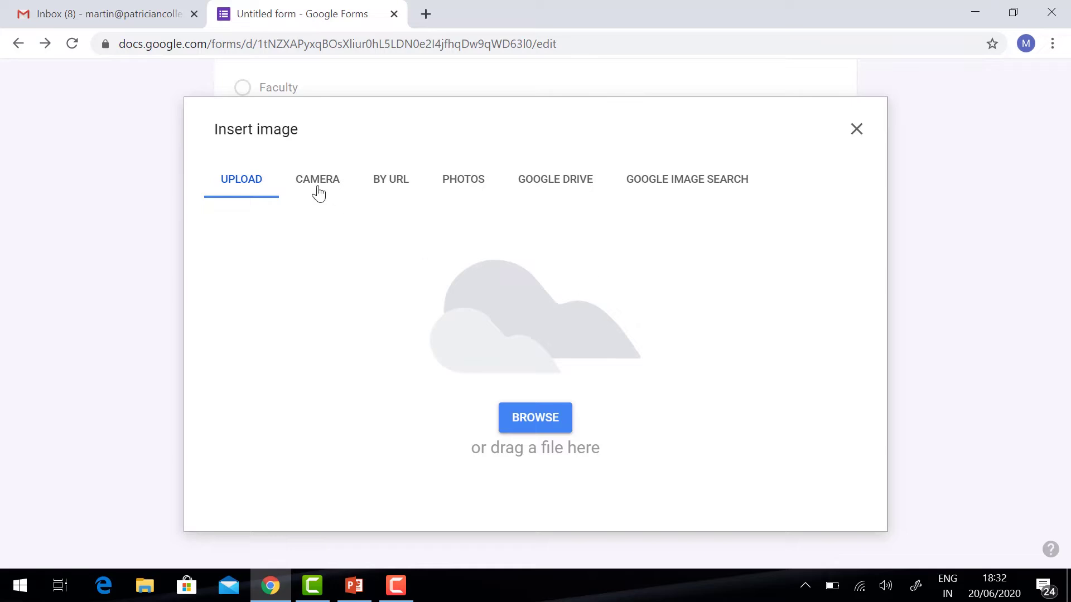
{"action": "left_click", "coordinate": [535, 424]}
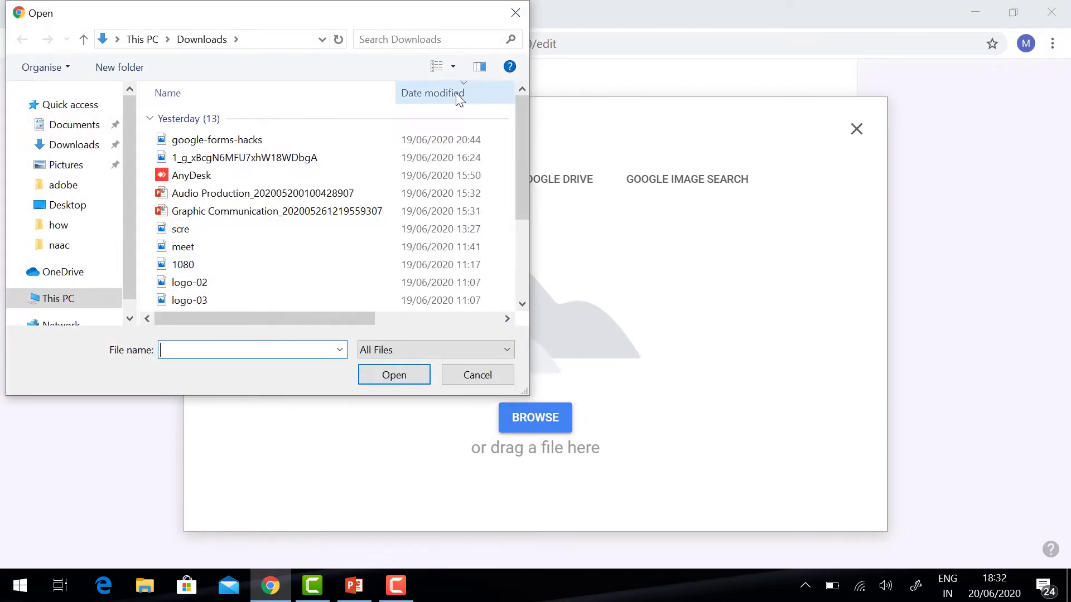
{"action": "left_click", "coordinate": [454, 66]}
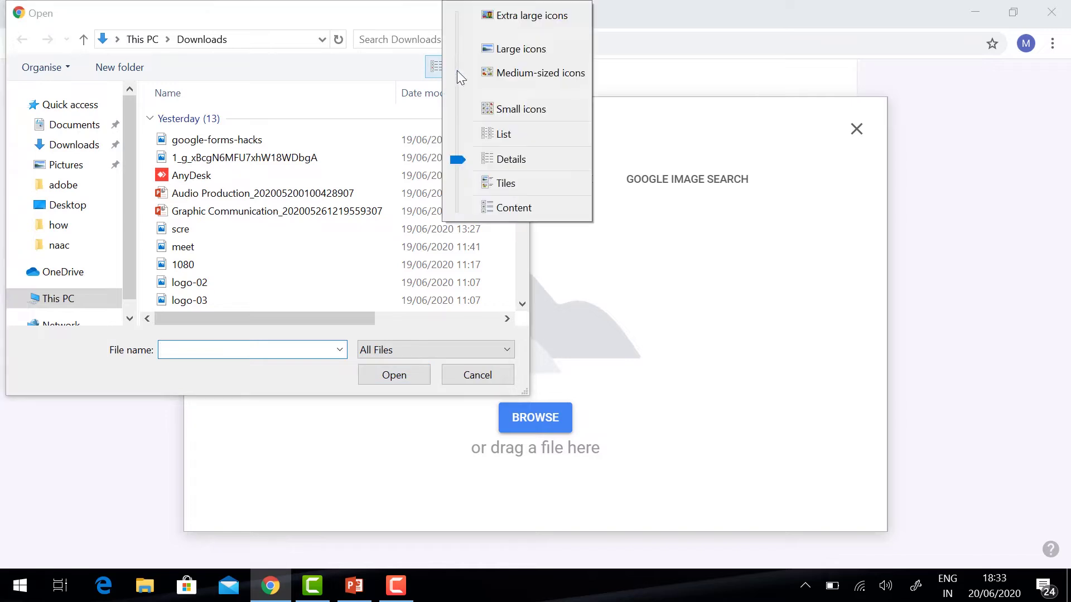
{"action": "left_click", "coordinate": [514, 17]}
{"action": "left_click", "coordinate": [232, 229]}
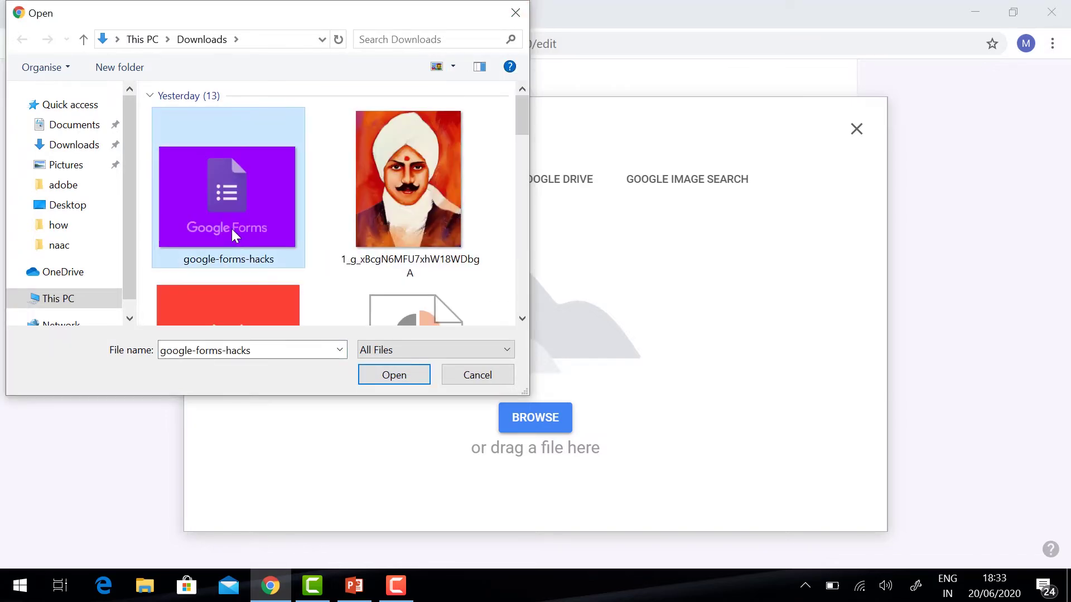
{"action": "left_click", "coordinate": [395, 376]}
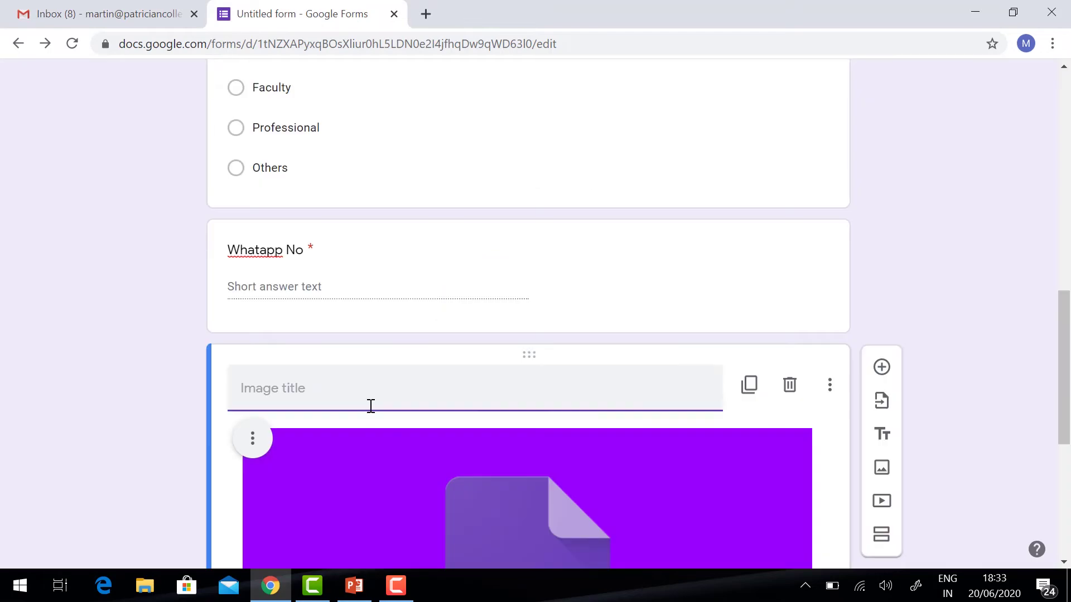
{"action": "type", "text": "Forms"}
{"action": "scroll", "coordinate": [370, 391], "scroll_direction": "down", "scroll_amount": 6}
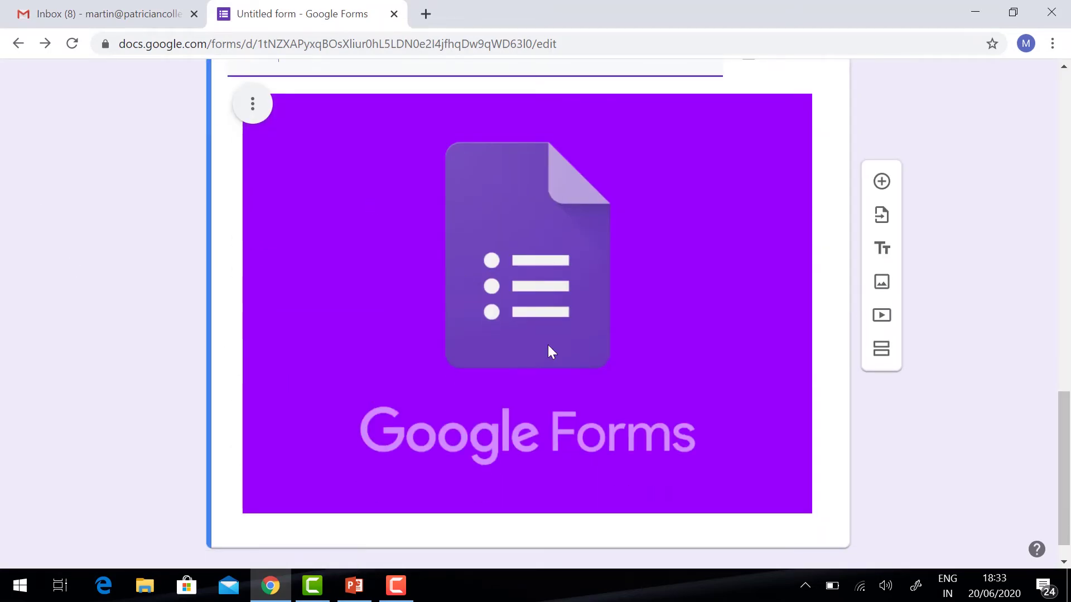
{"action": "scroll", "coordinate": [591, 292], "scroll_direction": "up", "scroll_amount": 3}
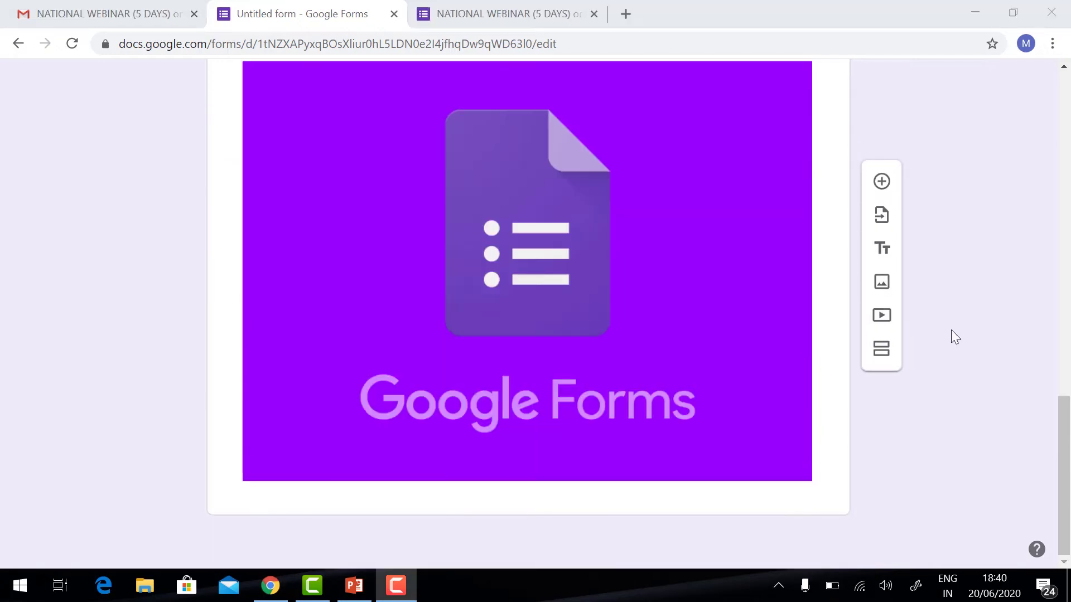
- Preview the form as a respondent, close the duplicate tab, then go back to the editor
{"action": "scroll", "coordinate": [951, 330], "scroll_direction": "up", "scroll_amount": 15}
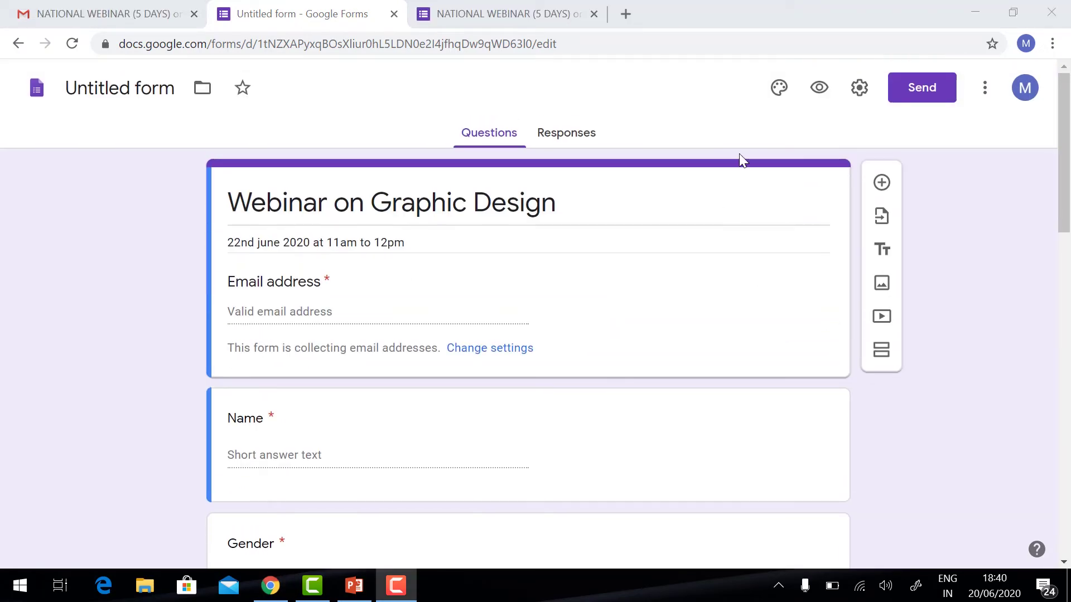
{"action": "left_click", "coordinate": [819, 87]}
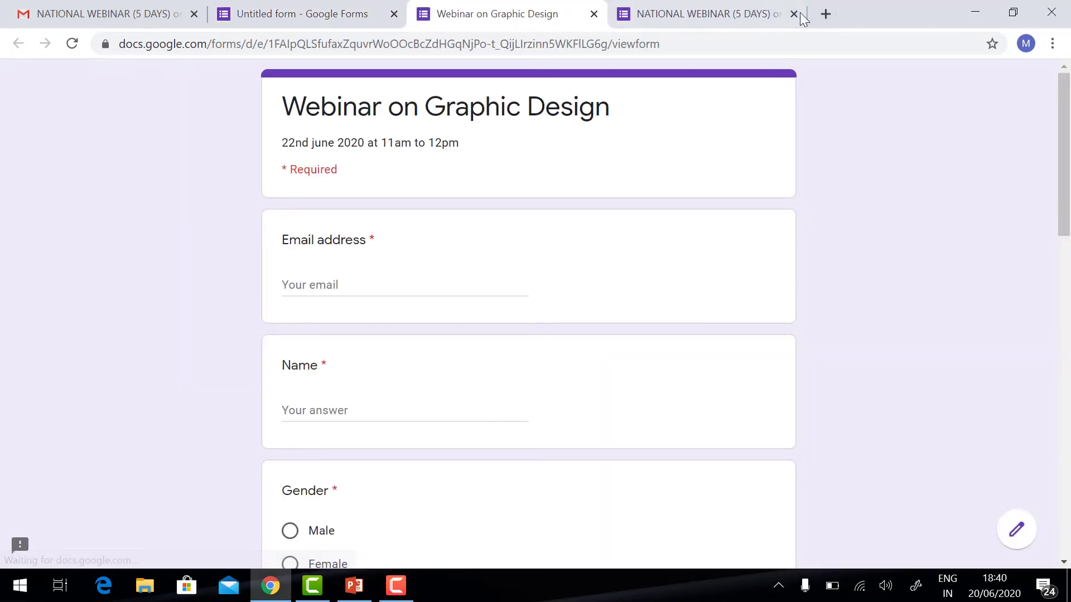
{"action": "left_click", "coordinate": [795, 14]}
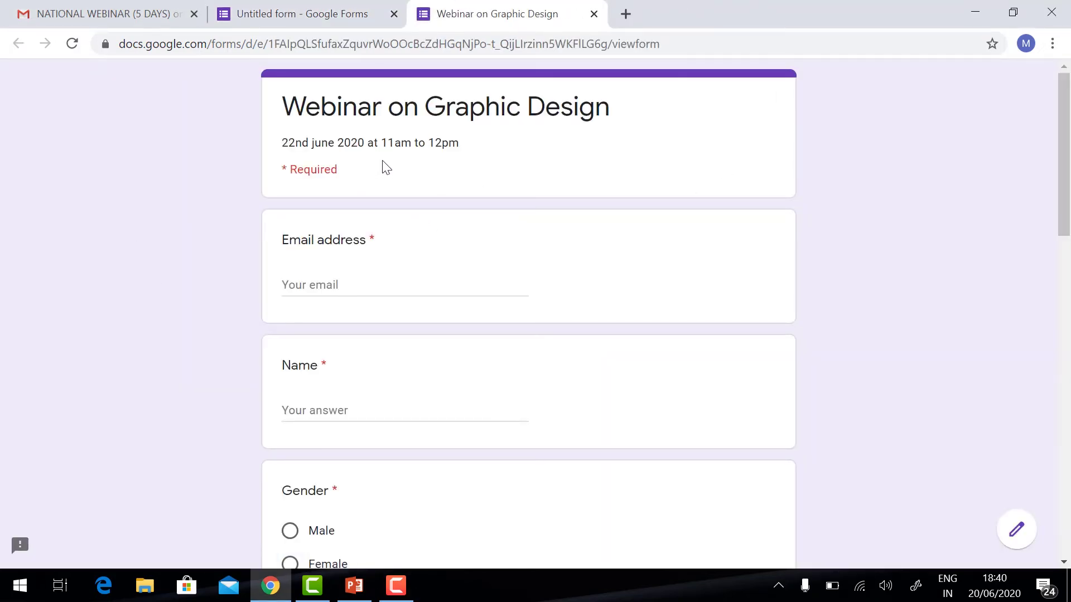
{"action": "scroll", "coordinate": [365, 297], "scroll_direction": "down", "scroll_amount": 8}
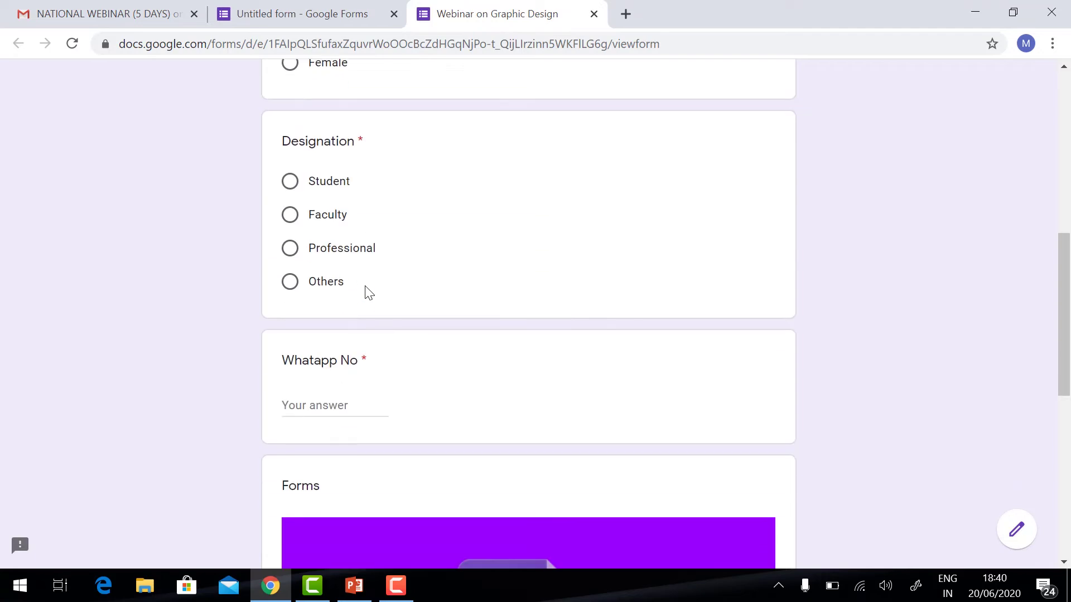
{"action": "scroll", "coordinate": [365, 289], "scroll_direction": "down", "scroll_amount": 6}
{"action": "scroll", "coordinate": [366, 289], "scroll_direction": "up", "scroll_amount": 4}
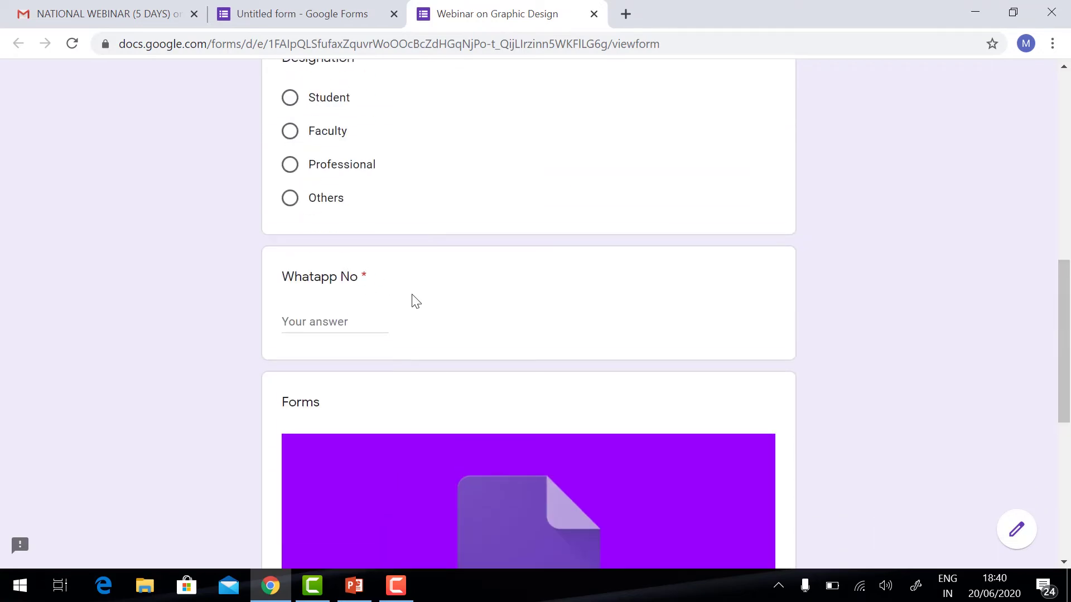
{"action": "scroll", "coordinate": [394, 299], "scroll_direction": "up", "scroll_amount": 7}
{"action": "left_click", "coordinate": [301, 12]}
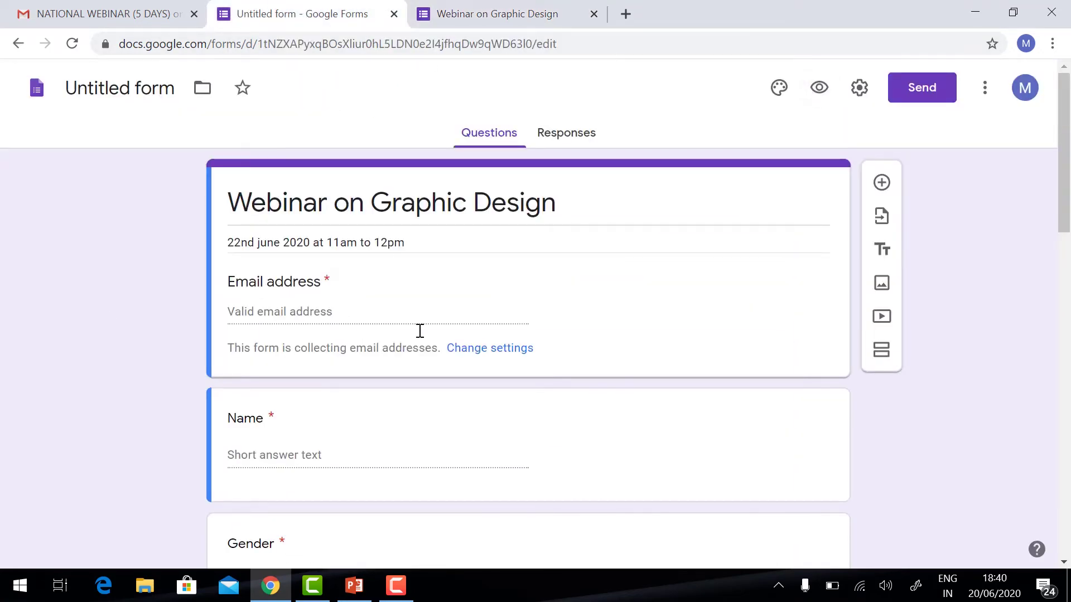
- Append ' with Initial' to the Name question title so it reads 'Name with Initial'
{"action": "scroll", "coordinate": [287, 299], "scroll_direction": "down", "scroll_amount": 3}
{"action": "left_click", "coordinate": [283, 300]}
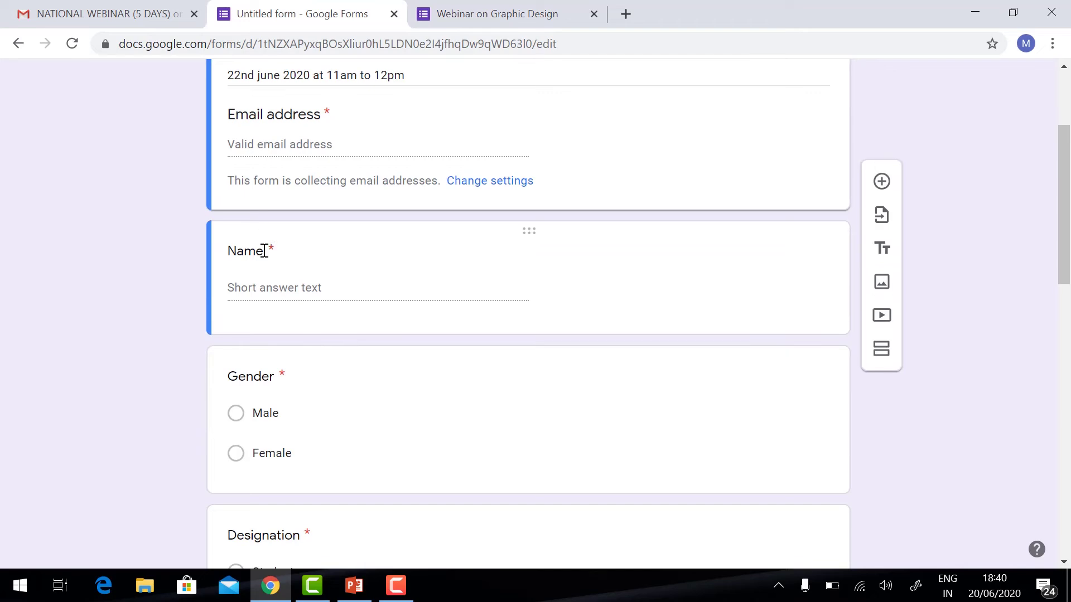
{"action": "scroll", "coordinate": [277, 293], "scroll_direction": "down", "scroll_amount": 2}
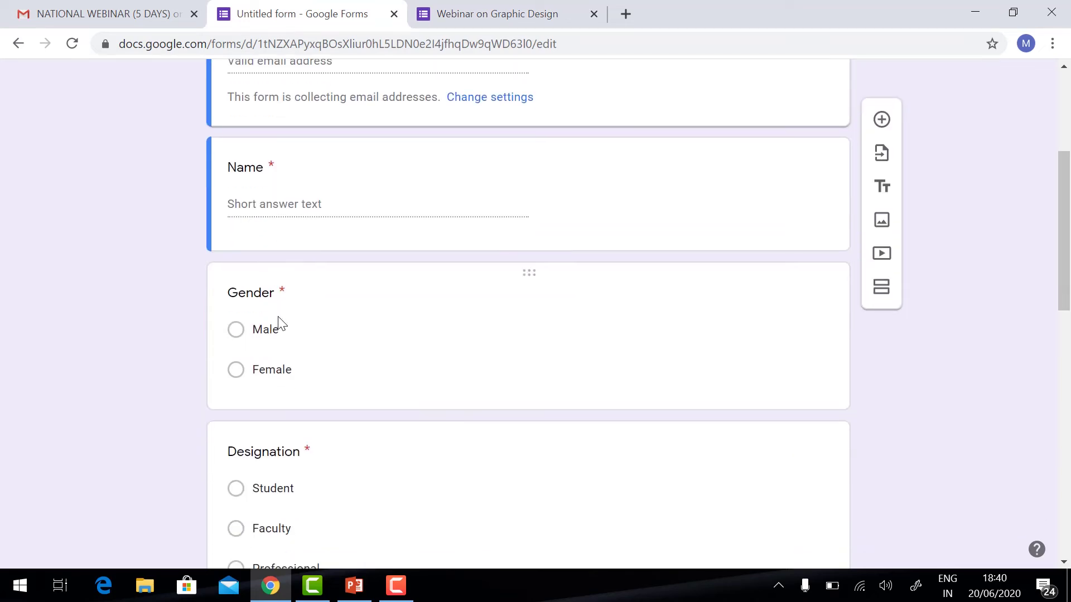
{"action": "double_click", "coordinate": [265, 170]}
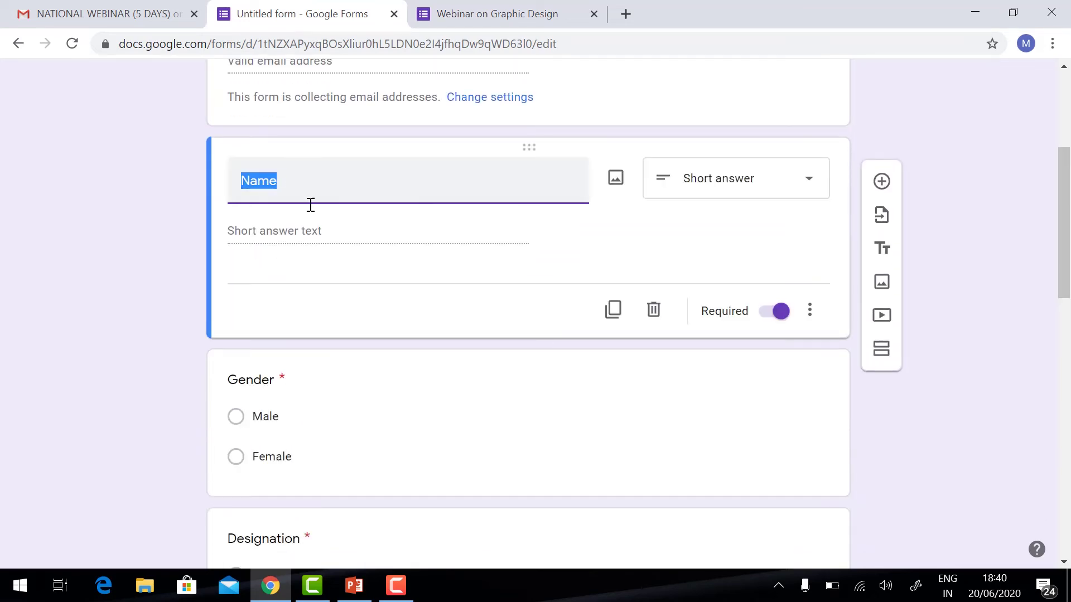
{"action": "left_click", "coordinate": [327, 187]}
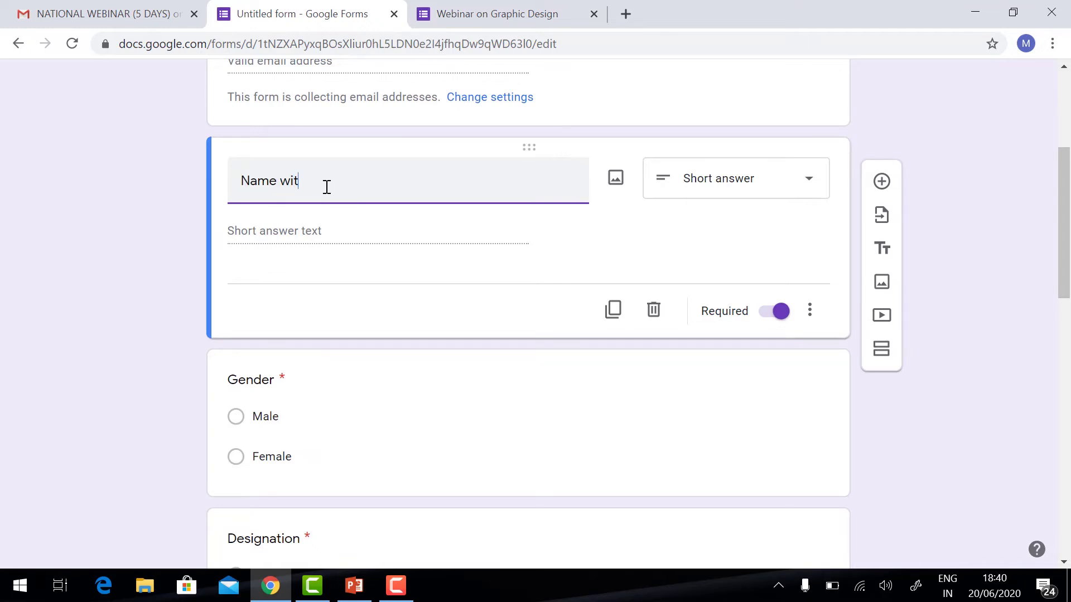
{"action": "type", "text": "with Initial"}
{"action": "scroll", "coordinate": [878, 398], "scroll_direction": "down", "scroll_amount": 5}
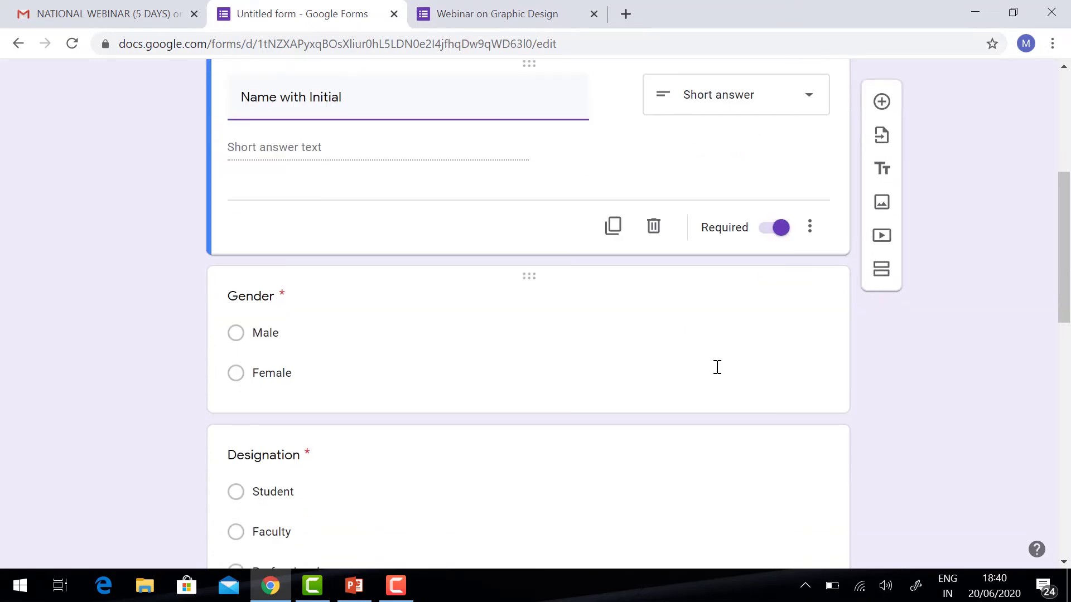
{"action": "left_click", "coordinate": [418, 301]}
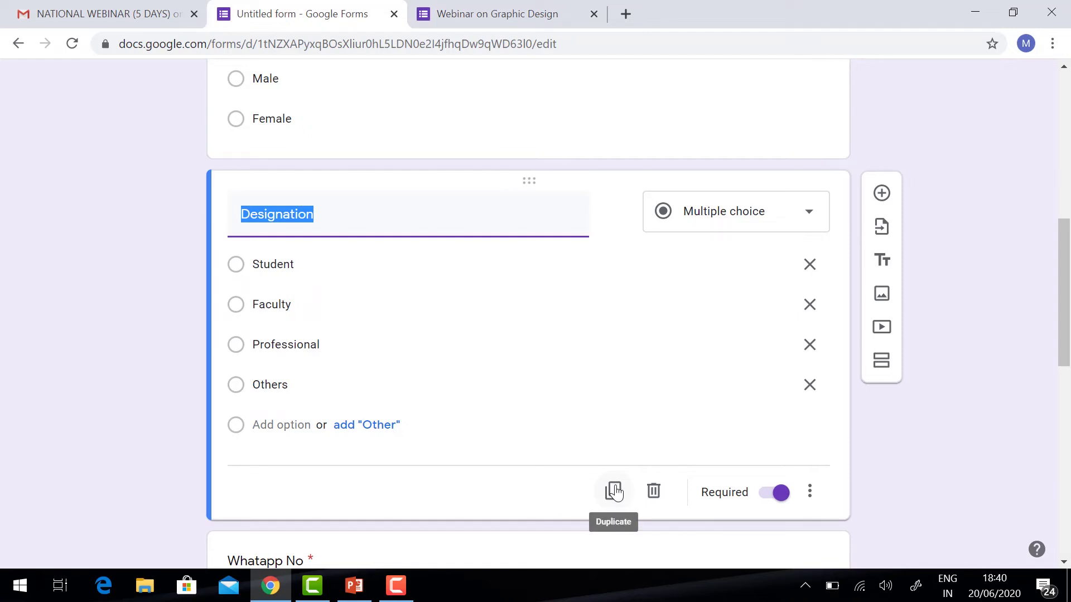
{"action": "scroll", "coordinate": [584, 346], "scroll_direction": "up", "scroll_amount": 10}
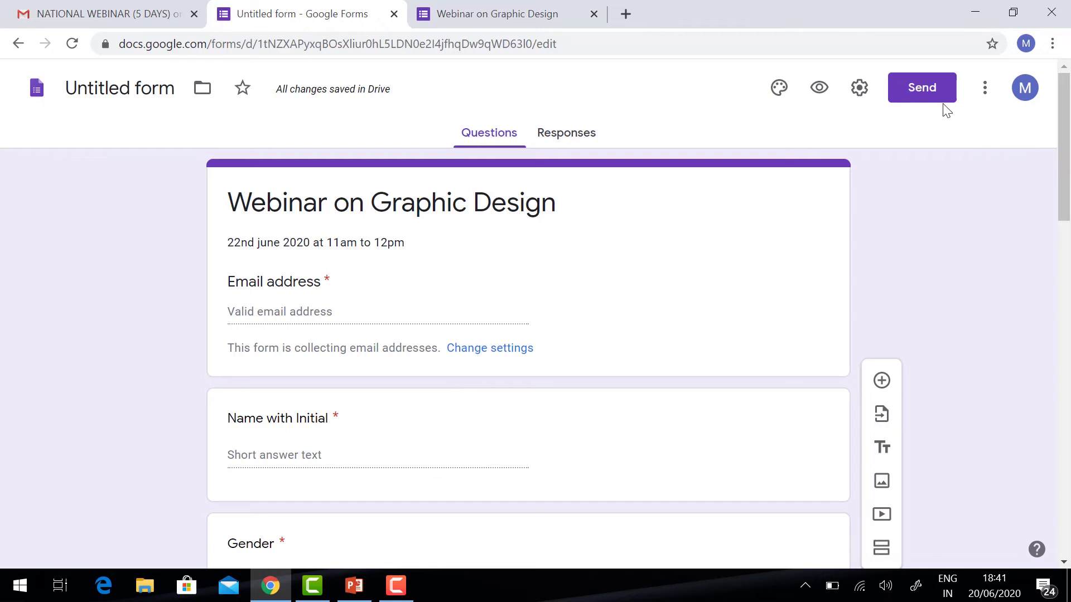
- Set the form's theme colour to Blue and bring up the header image choices
{"action": "left_click", "coordinate": [779, 98]}
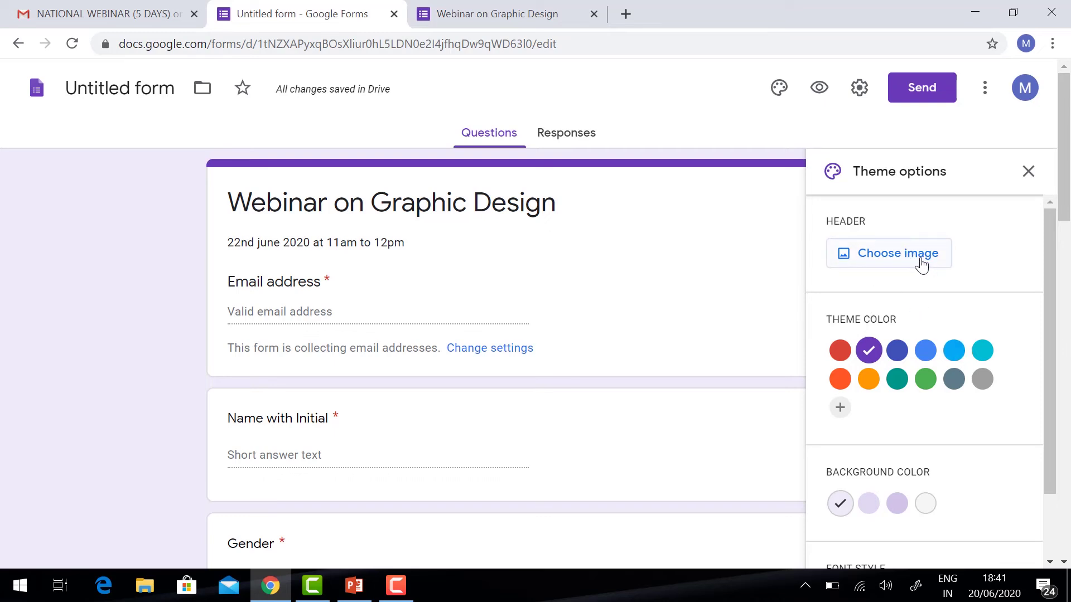
{"action": "left_click", "coordinate": [898, 354]}
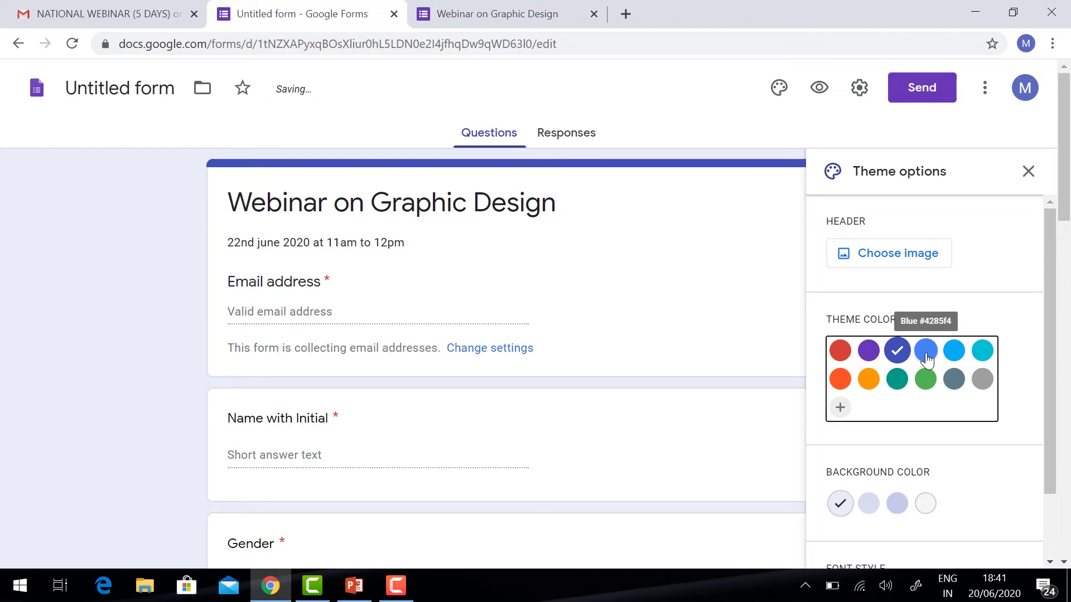
{"action": "left_click", "coordinate": [925, 352]}
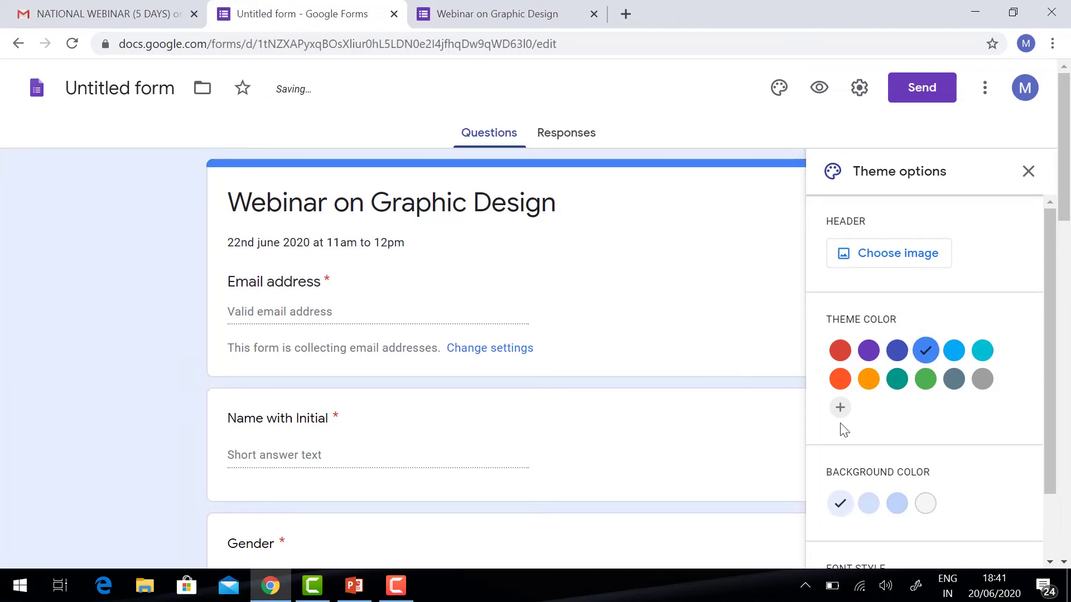
{"action": "left_click", "coordinate": [908, 256]}
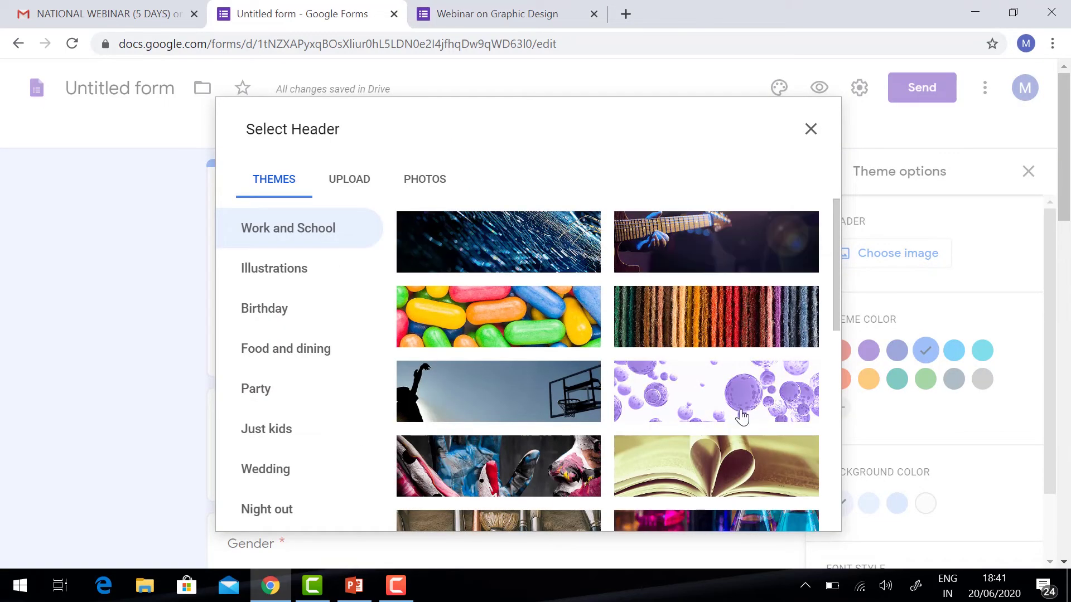
- Insert the heart-shaped open-book image from the Work and School themes as the header
{"action": "left_click", "coordinate": [308, 283]}
{"action": "left_click", "coordinate": [289, 320]}
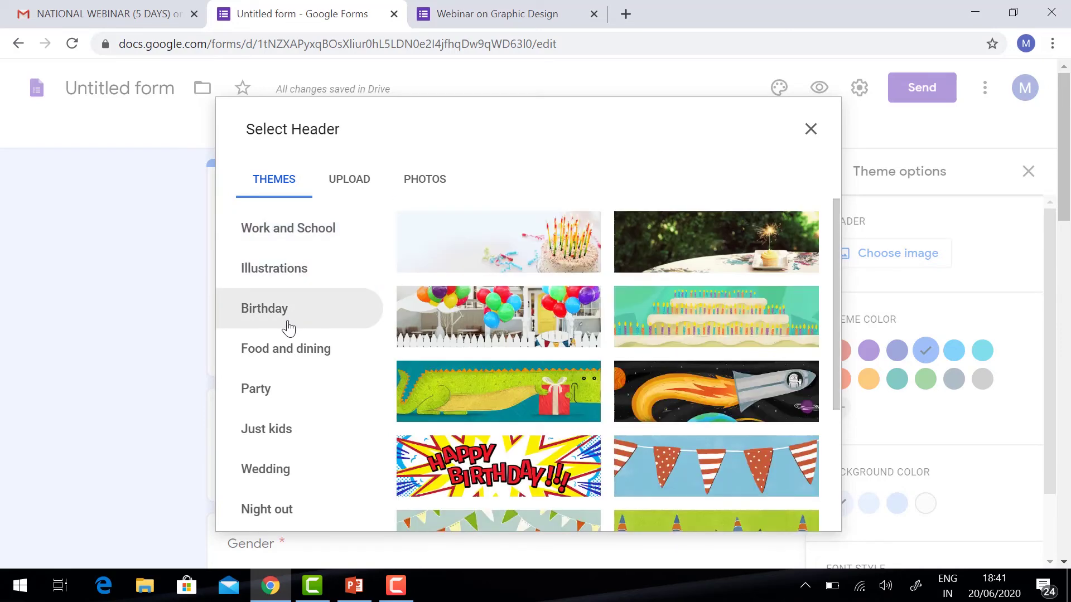
{"action": "left_click", "coordinate": [290, 349]}
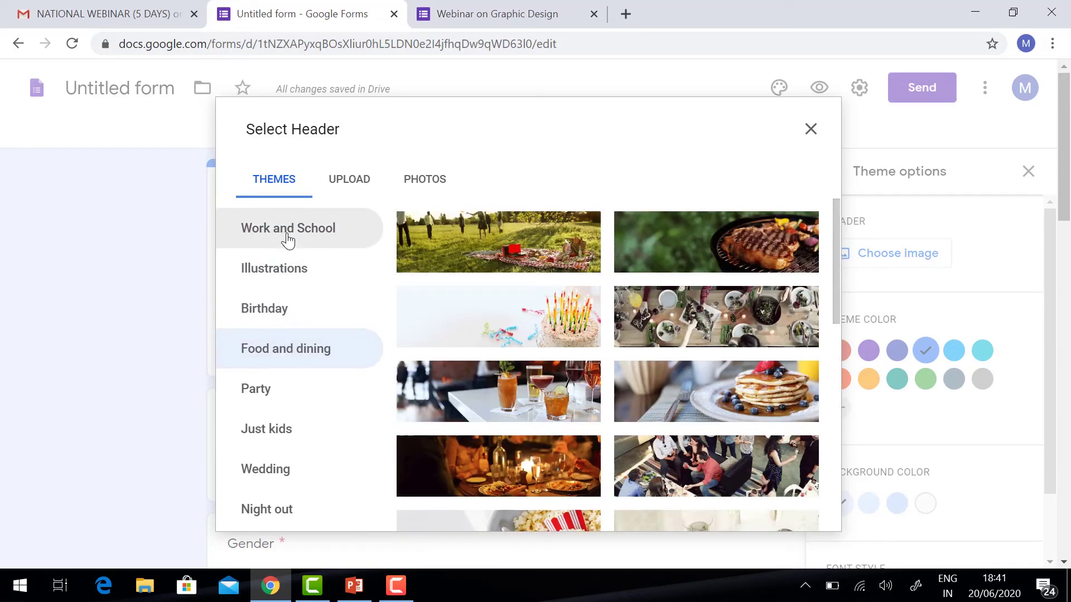
{"action": "left_click", "coordinate": [287, 240]}
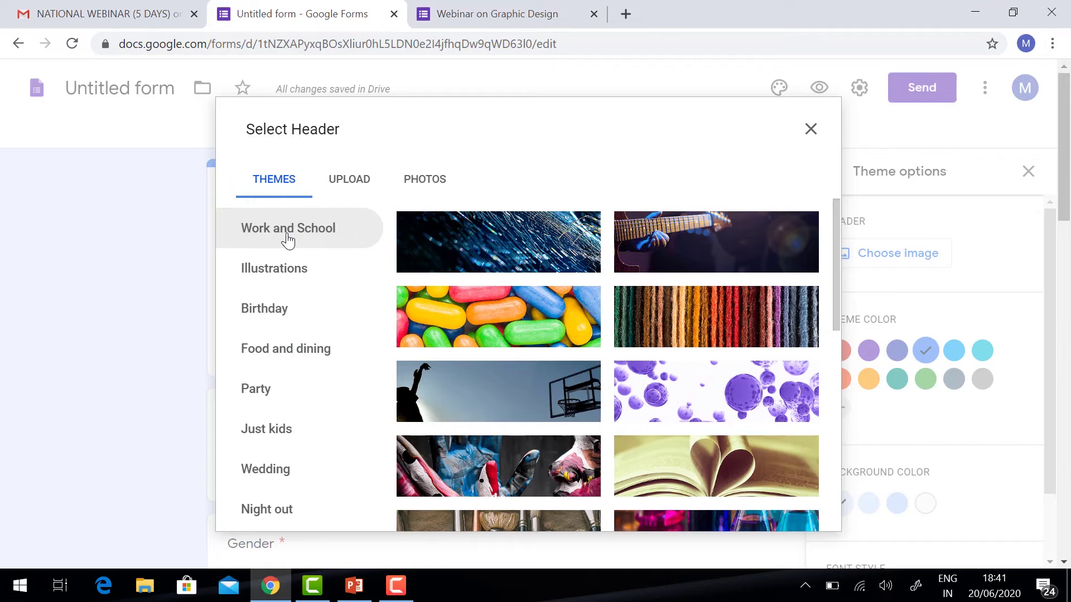
{"action": "left_click", "coordinate": [351, 180]}
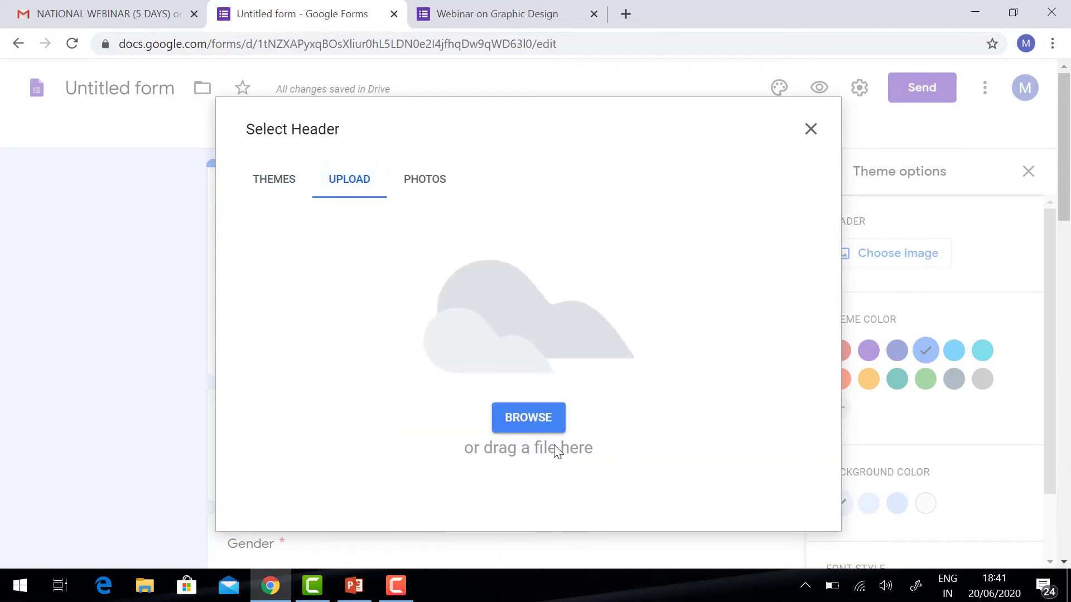
{"action": "left_click", "coordinate": [428, 180]}
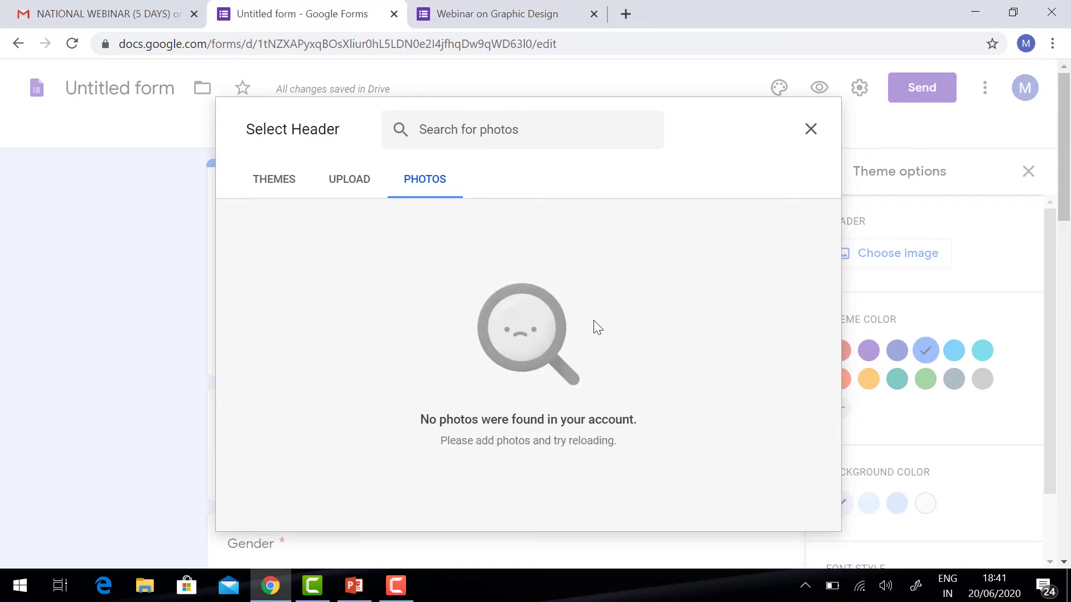
{"action": "left_click", "coordinate": [343, 183]}
{"action": "left_click", "coordinate": [287, 180]}
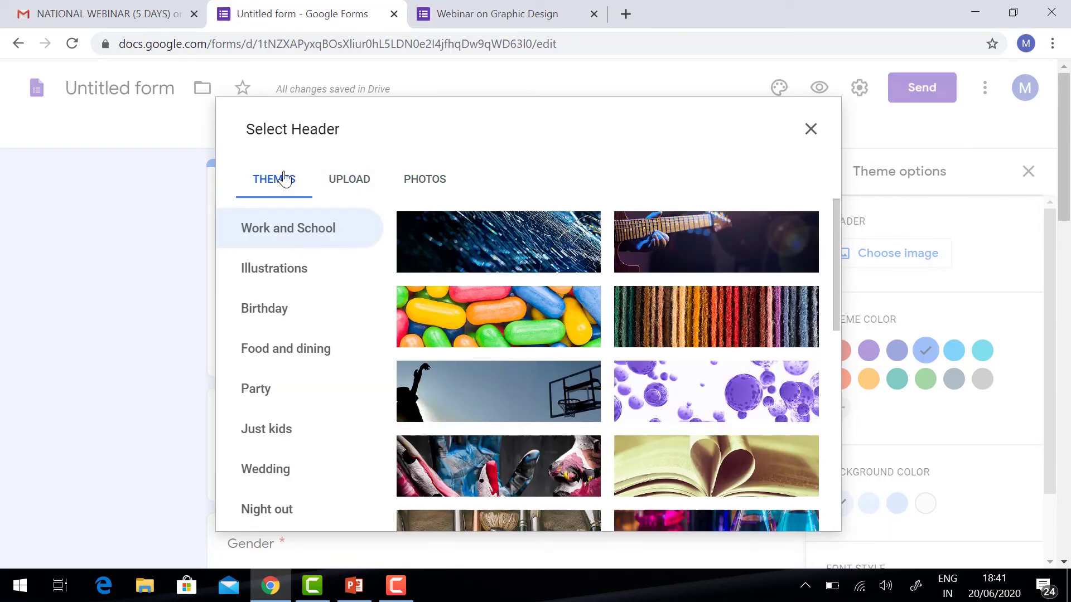
{"action": "left_click", "coordinate": [666, 461]}
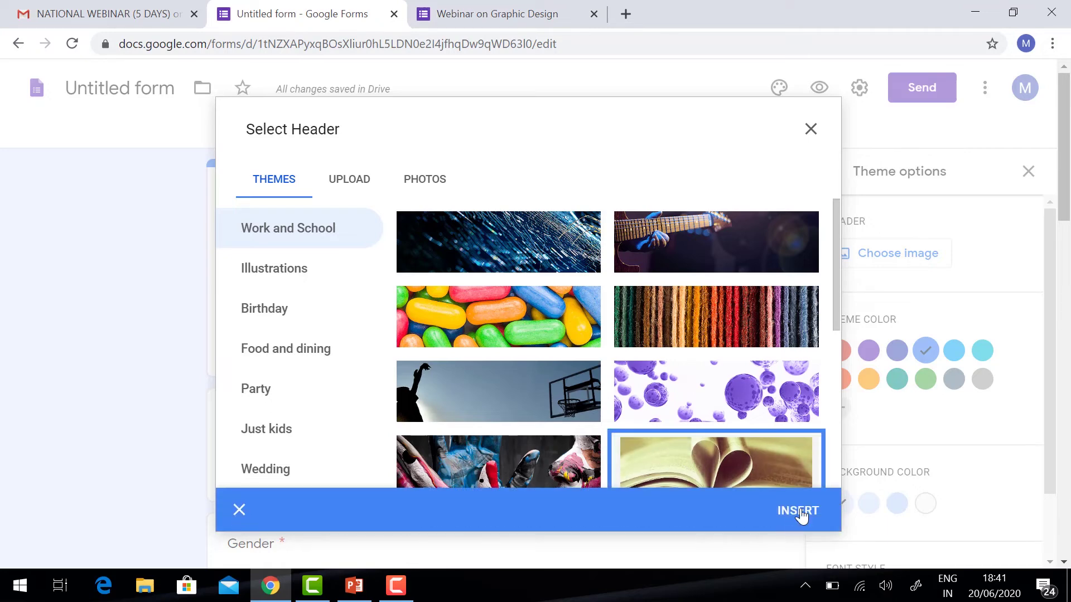
{"action": "left_click", "coordinate": [802, 513]}
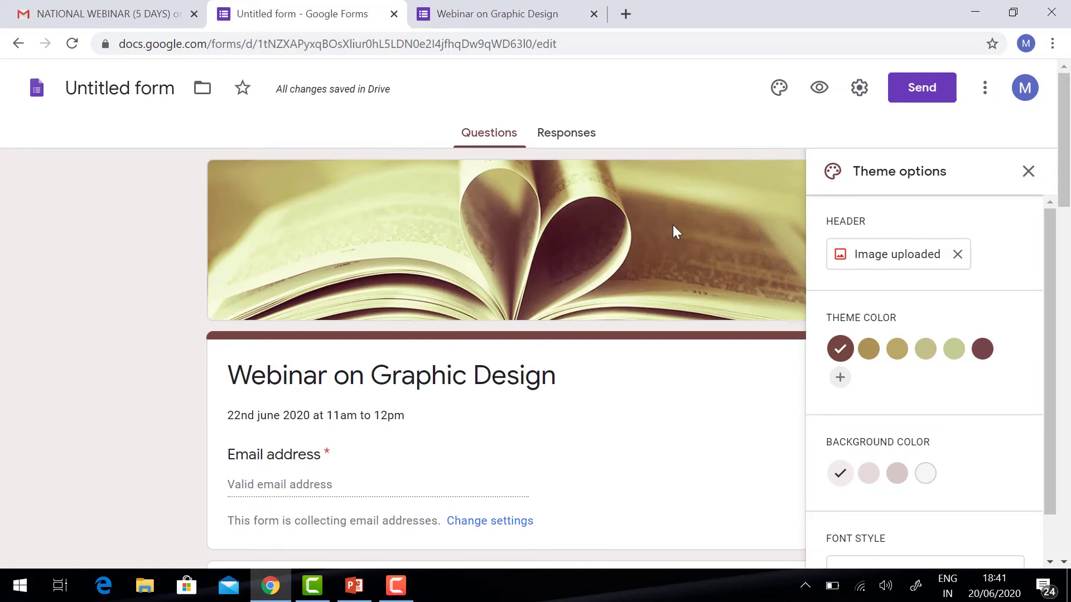
{"action": "left_click", "coordinate": [819, 88]}
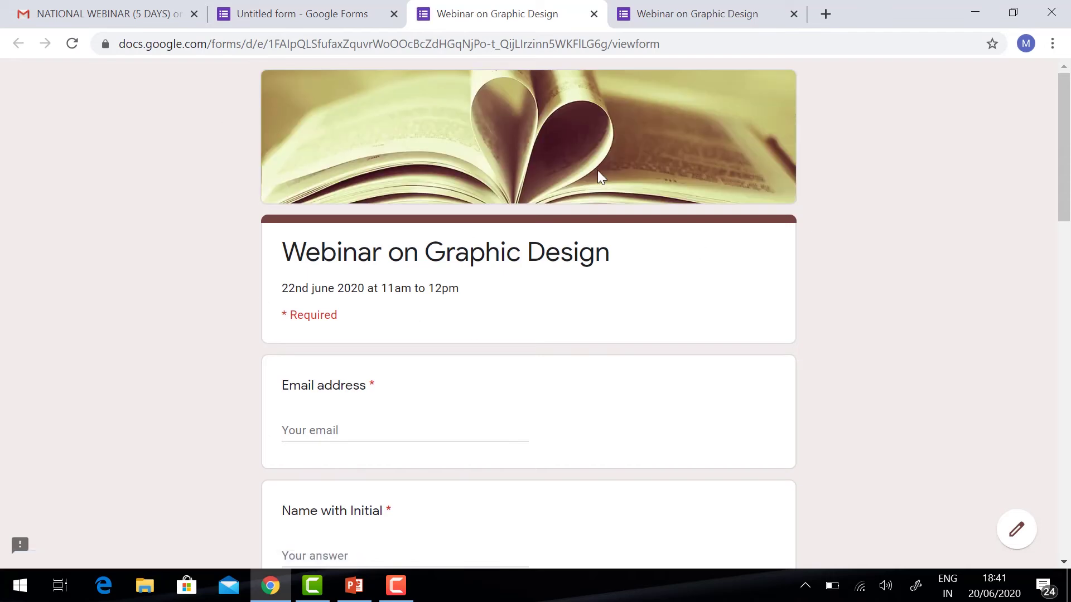
{"action": "scroll", "coordinate": [530, 220], "scroll_direction": "down", "scroll_amount": 5}
{"action": "scroll", "coordinate": [530, 220], "scroll_direction": "down", "scroll_amount": 13}
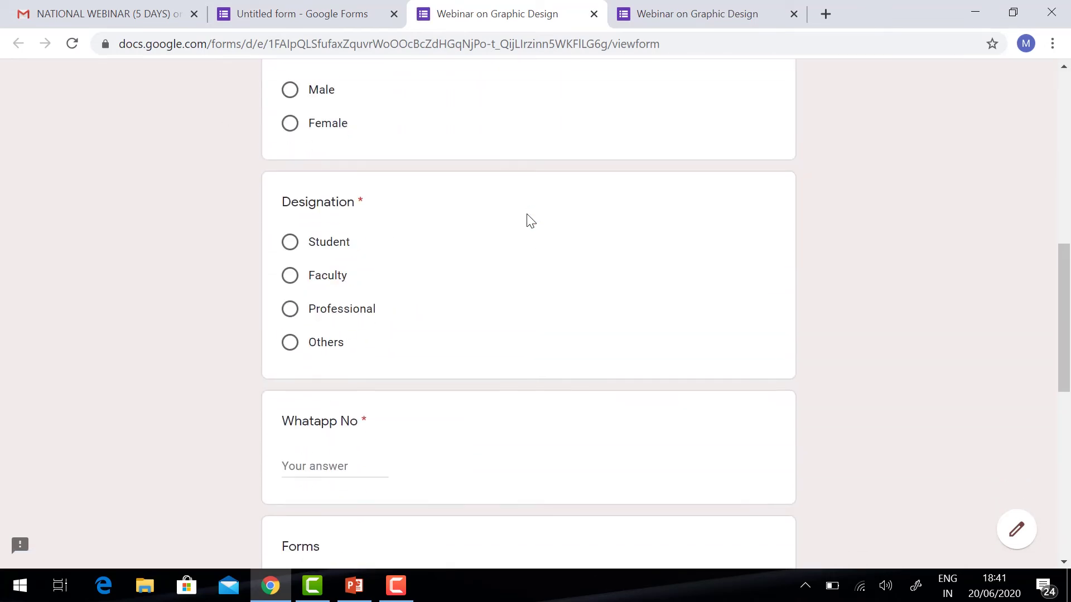
{"action": "scroll", "coordinate": [526, 215], "scroll_direction": "up", "scroll_amount": 18}
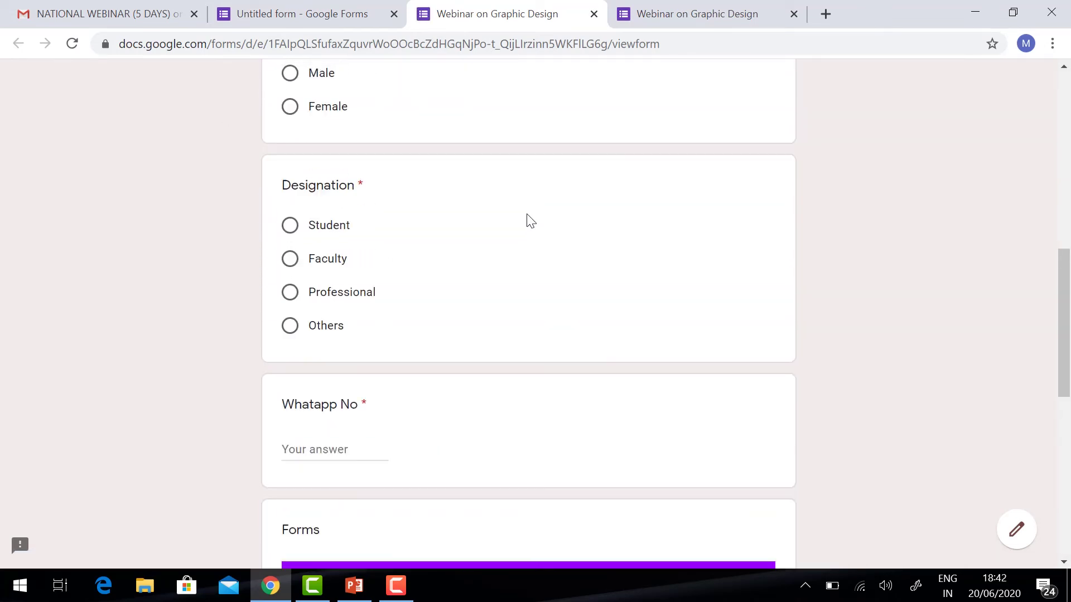
{"action": "left_click", "coordinate": [239, 8]}
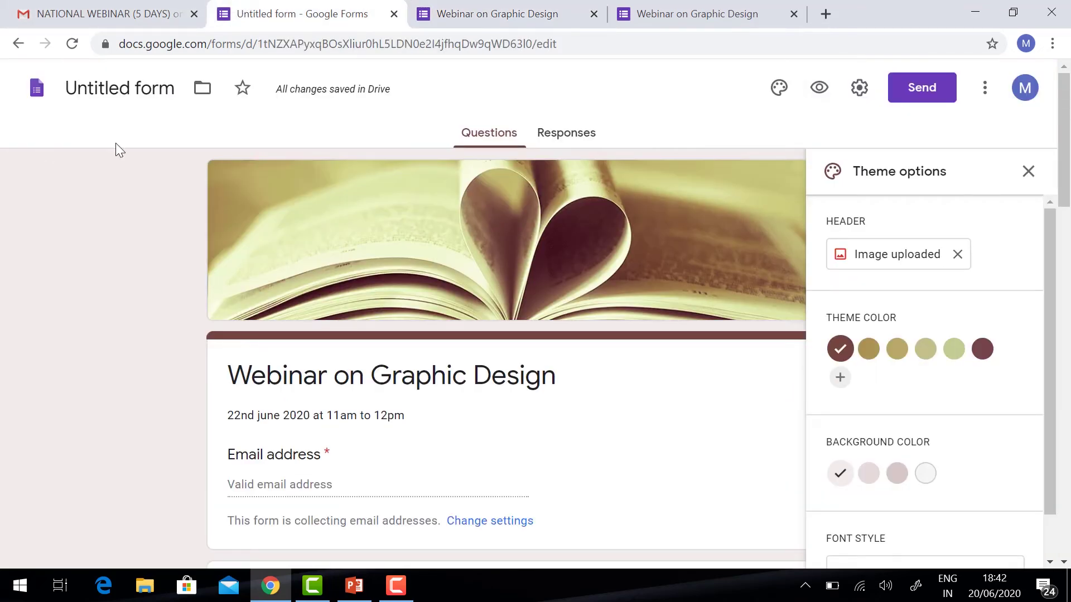
- Title the form 'Webinar on Graphic Design', close the theme options, and open the Send dialog
{"action": "left_click", "coordinate": [101, 87]}
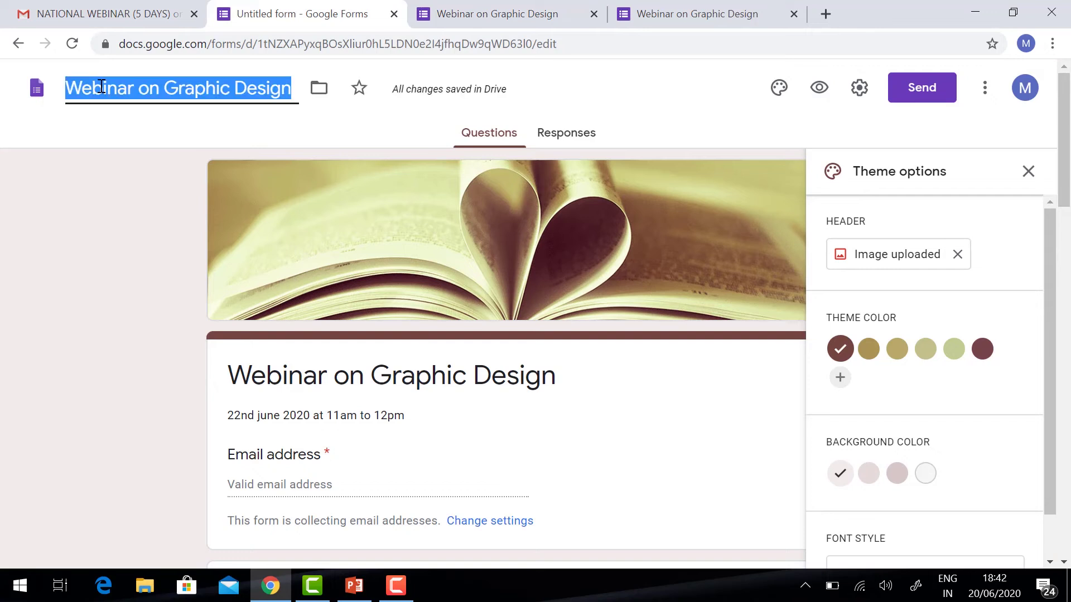
{"action": "left_click", "coordinate": [98, 212]}
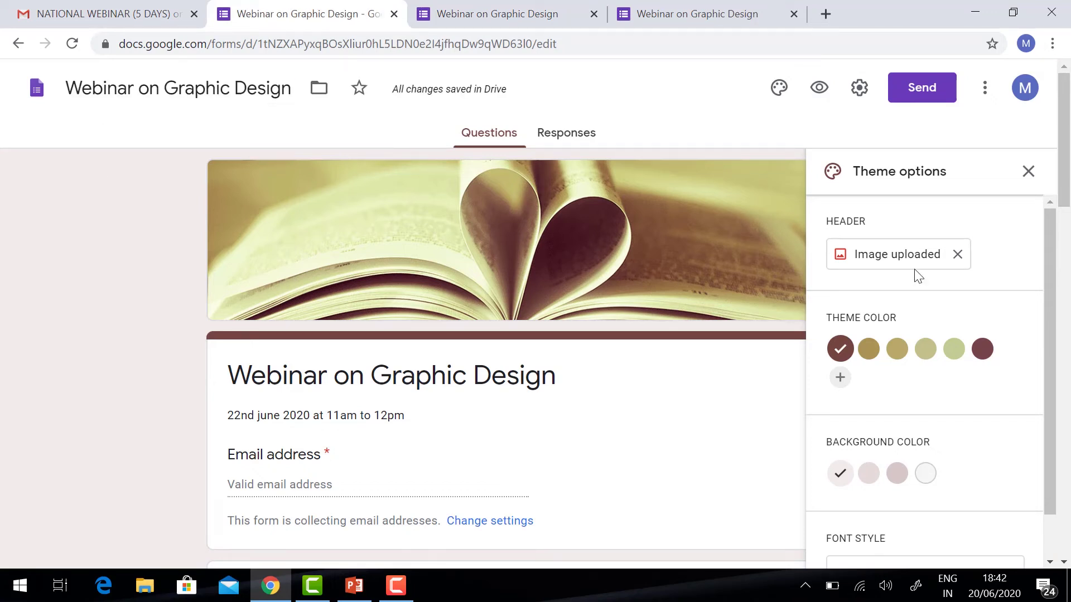
{"action": "left_click", "coordinate": [1027, 174]}
{"action": "scroll", "coordinate": [467, 291], "scroll_direction": "down", "scroll_amount": 15}
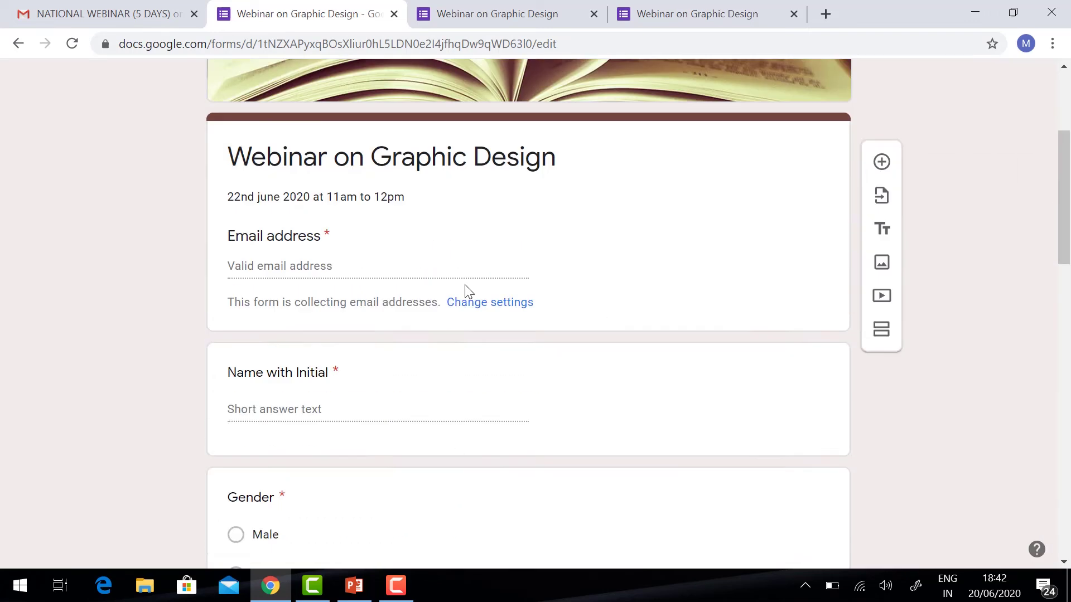
{"action": "scroll", "coordinate": [465, 284], "scroll_direction": "up", "scroll_amount": 15}
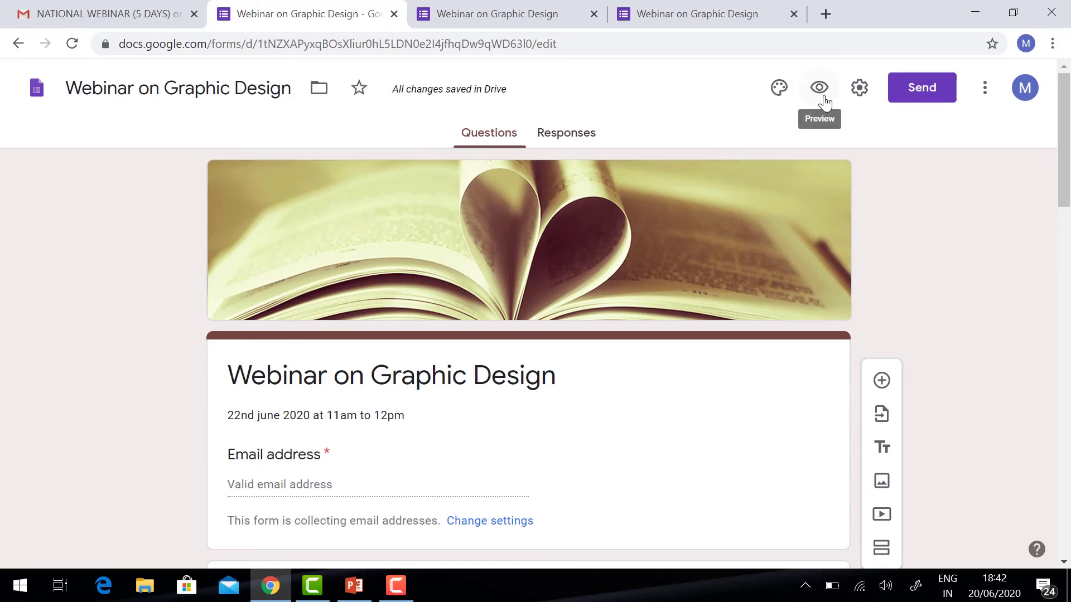
{"action": "left_click", "coordinate": [924, 89]}
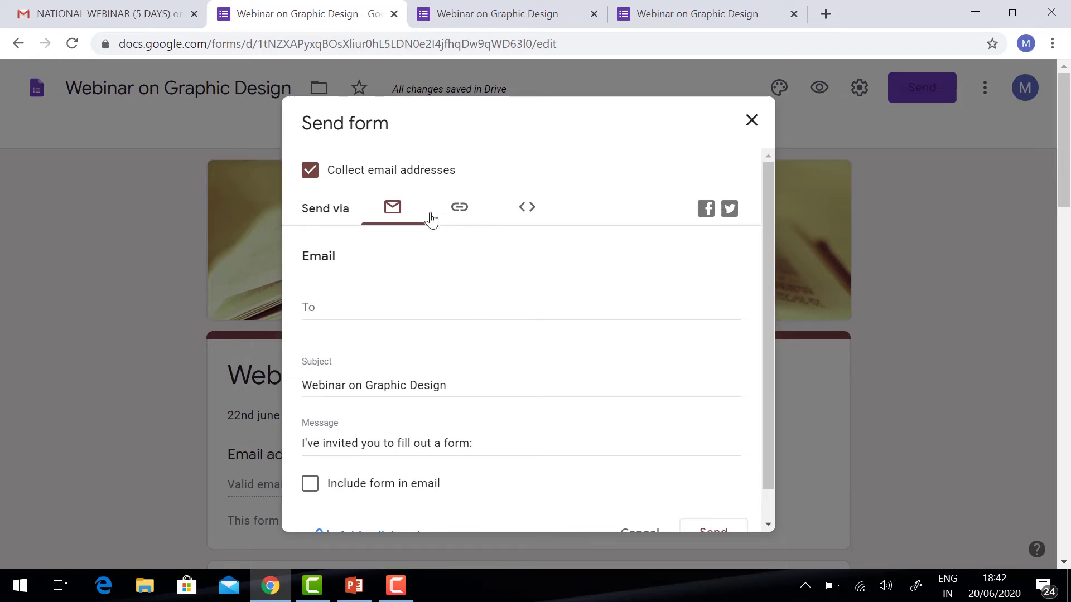
- Copy the form's link with Shorten URL ticked, then close the Send form dialog
{"action": "left_click", "coordinate": [458, 211]}
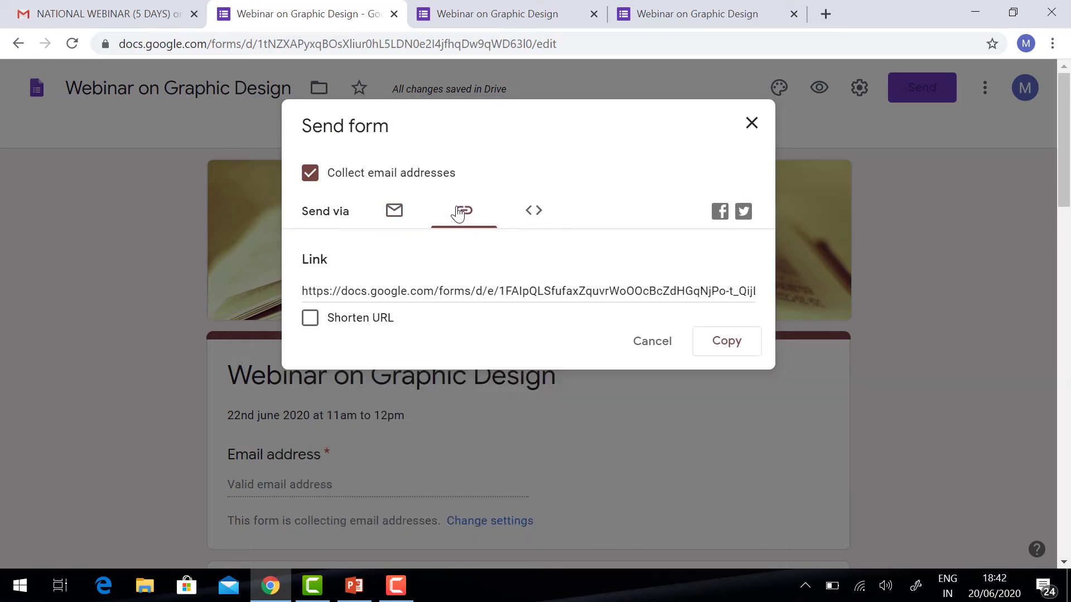
{"action": "left_click", "coordinate": [306, 293]}
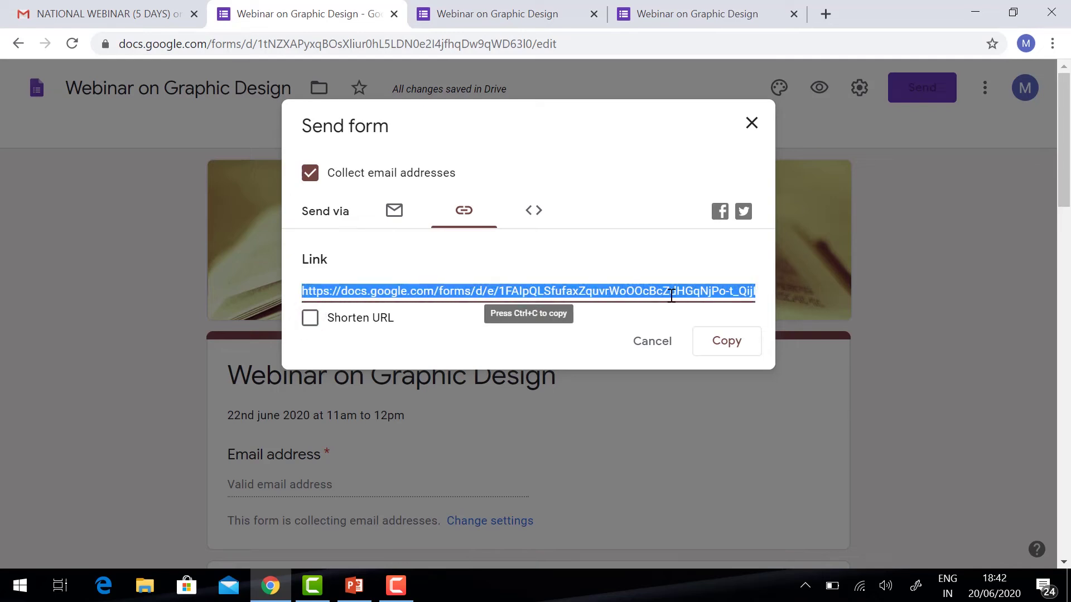
{"action": "left_click", "coordinate": [310, 318]}
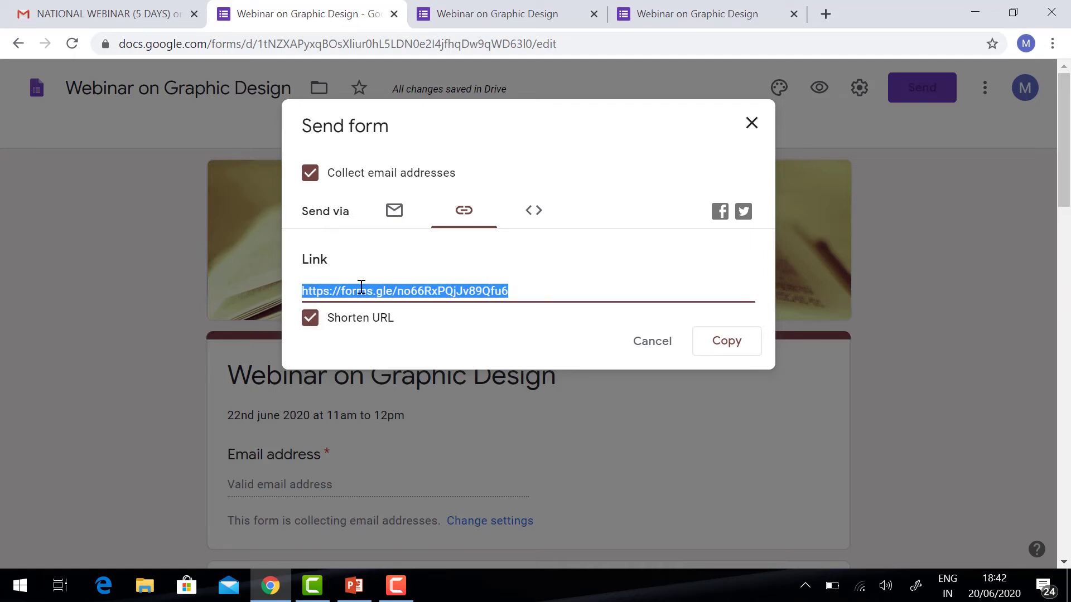
{"action": "left_click", "coordinate": [727, 341]}
{"action": "left_click", "coordinate": [394, 212]}
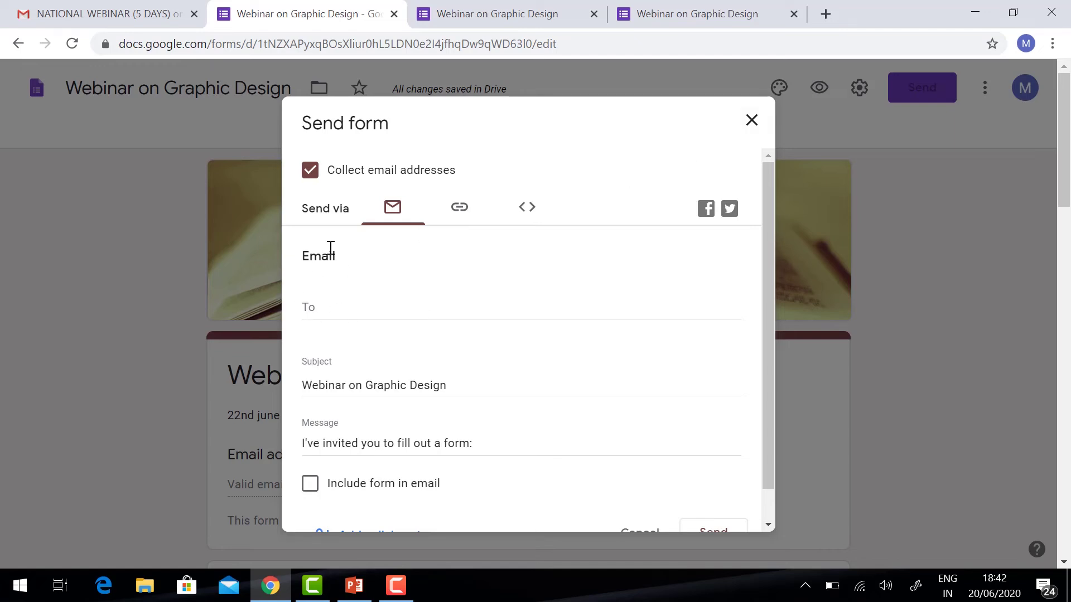
{"action": "left_click", "coordinate": [751, 120]}
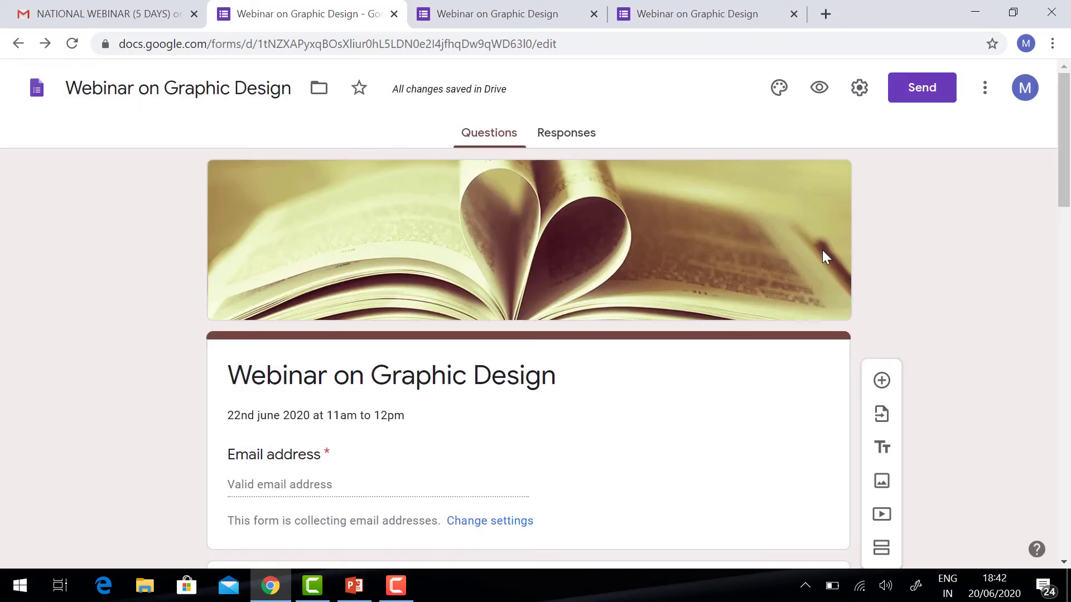
- Load the copied short form link in a new incognito window
{"action": "left_click", "coordinate": [1052, 43]}
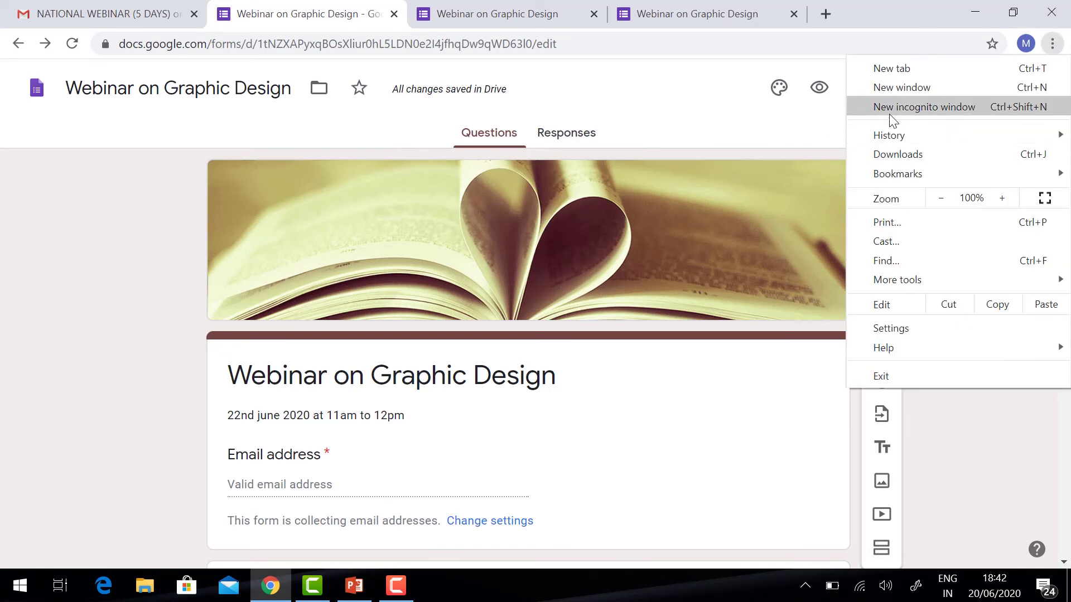
{"action": "left_click", "coordinate": [893, 108]}
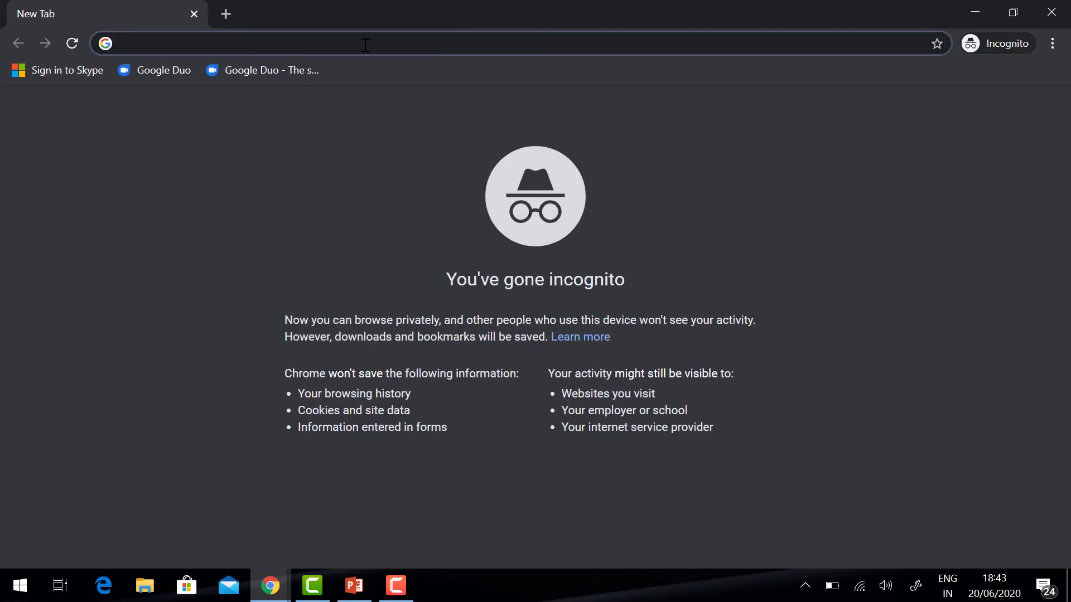
{"action": "key", "text": "ctrl+v"}
{"action": "key", "text": "Return"}
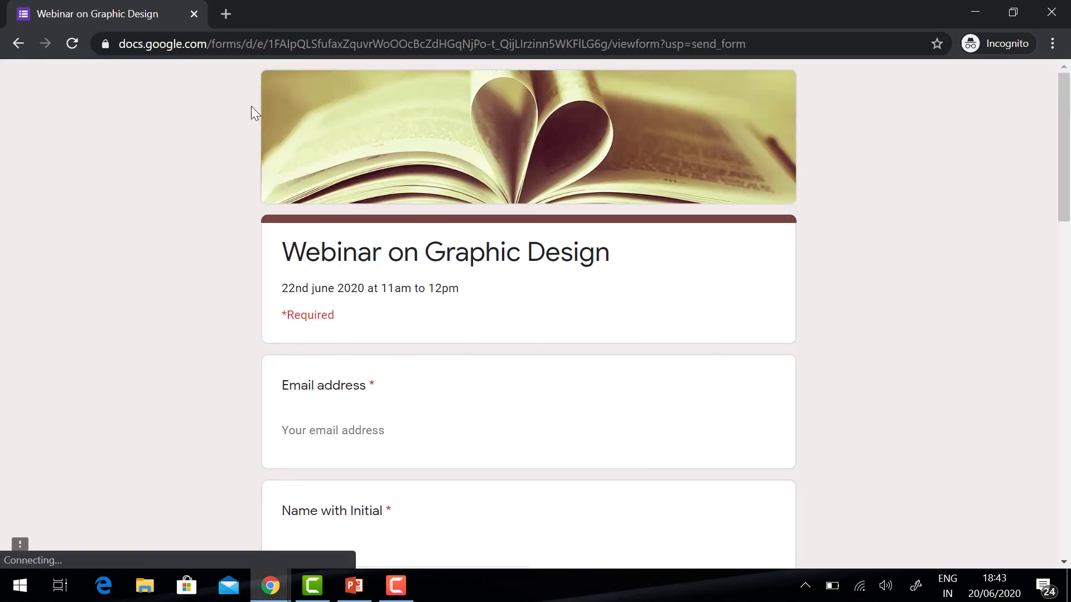
{"action": "scroll", "coordinate": [470, 221], "scroll_direction": "down", "scroll_amount": 3}
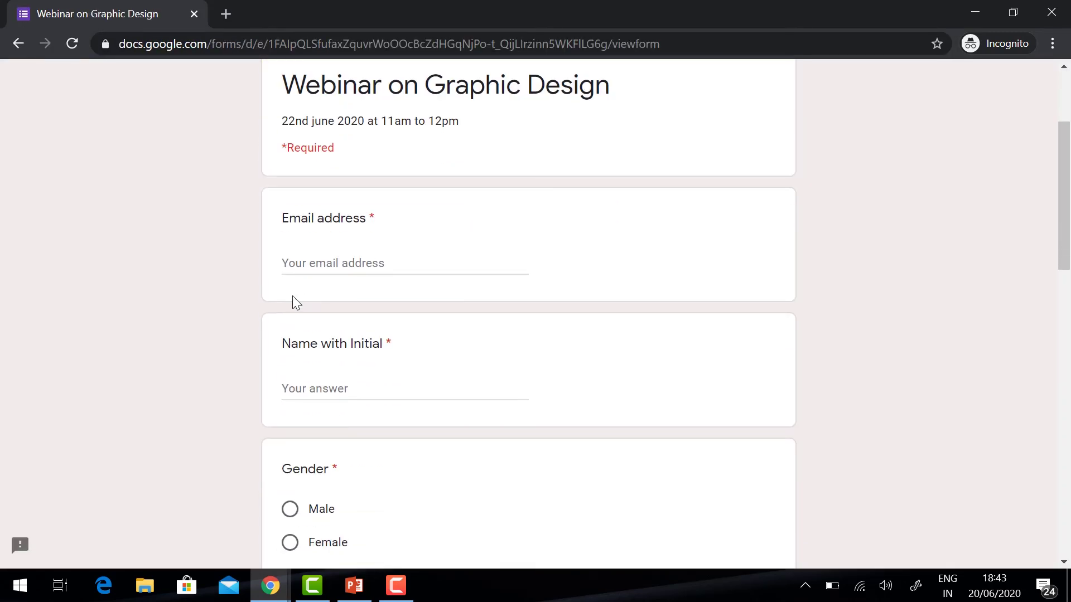
- Enter a test email address and full name, and choose Male as the gender
{"action": "left_click", "coordinate": [315, 268]}
{"action": "key", "text": "Tab"}
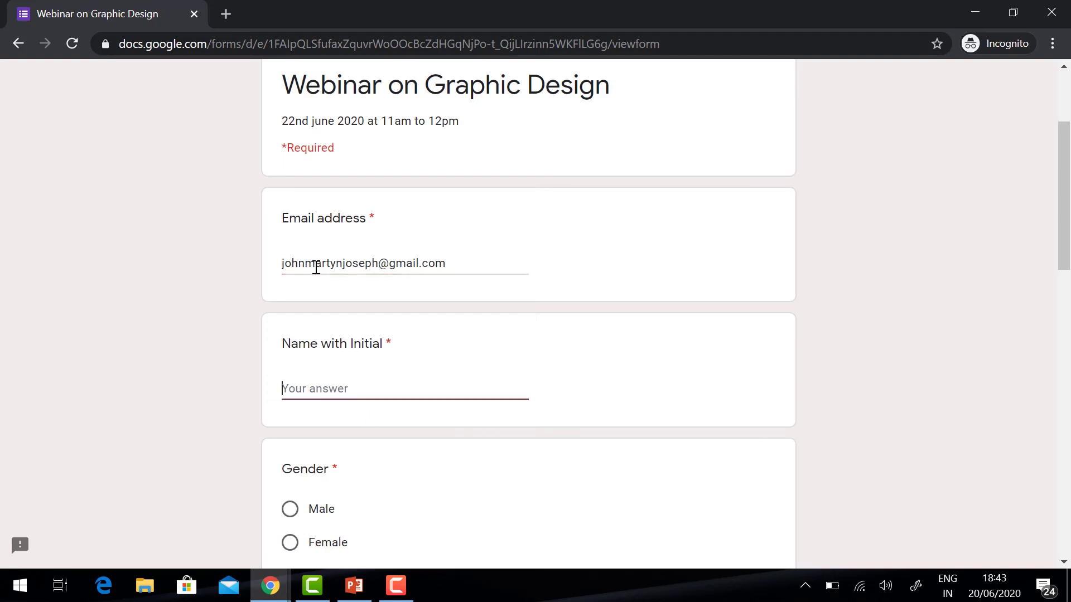
{"action": "key", "text": "Tab"}
{"action": "key", "text": "space"}
{"action": "scroll", "coordinate": [597, 292], "scroll_direction": "down", "scroll_amount": 5}
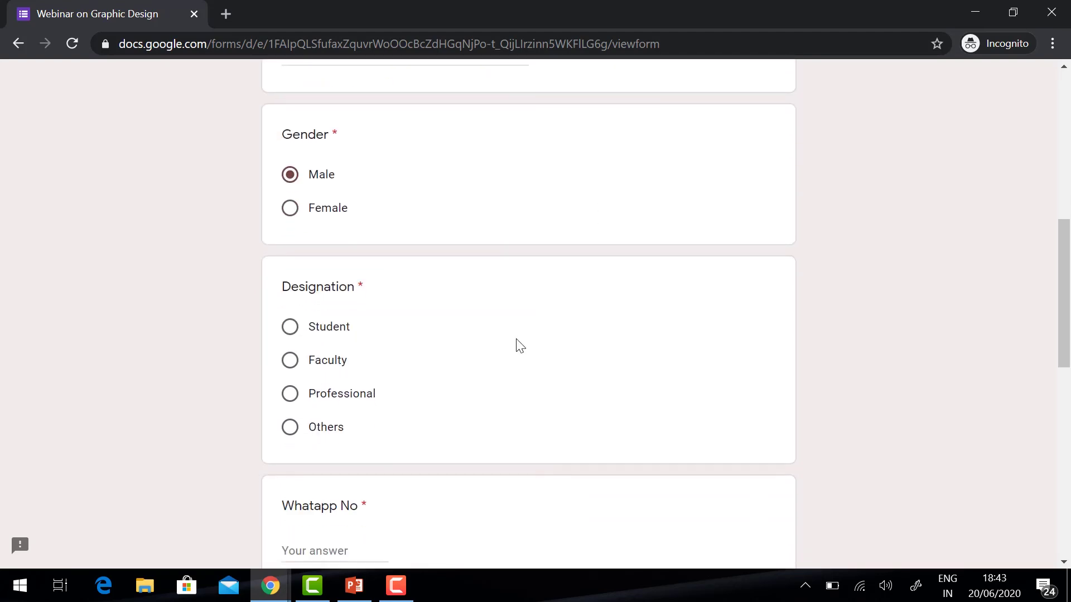
- Choose Faculty as designation, enter a WhatsApp number, submit, and minimize the incognito window
{"action": "left_click", "coordinate": [288, 370]}
{"action": "scroll", "coordinate": [346, 408], "scroll_direction": "down", "scroll_amount": 3}
{"action": "left_click", "coordinate": [345, 389]}
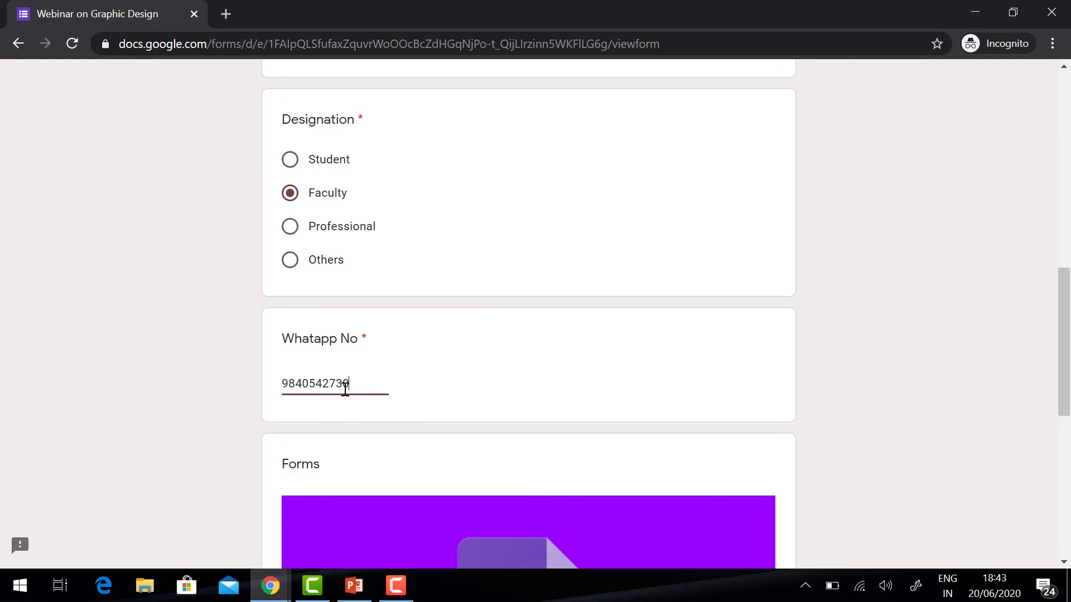
{"action": "scroll", "coordinate": [345, 388], "scroll_direction": "down", "scroll_amount": 7}
{"action": "scroll", "coordinate": [345, 389], "scroll_direction": "down", "scroll_amount": 2}
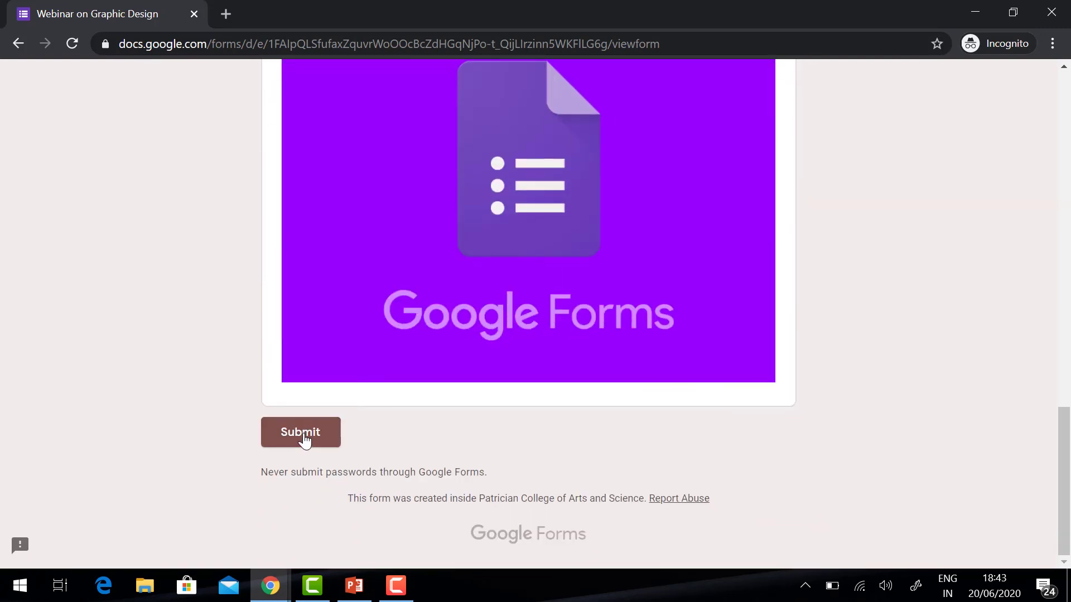
{"action": "left_click", "coordinate": [304, 434]}
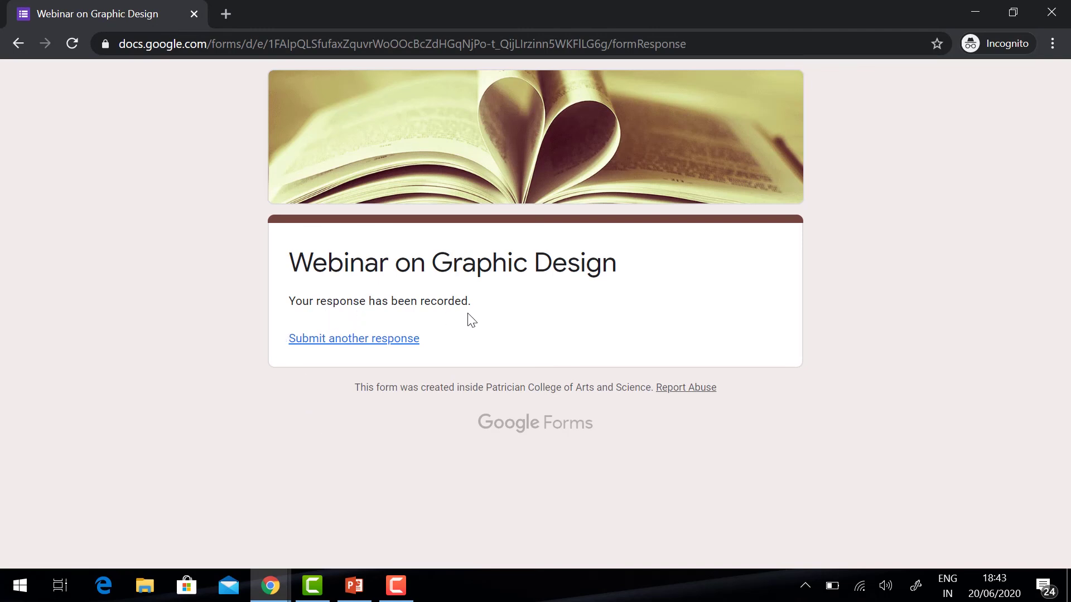
{"action": "left_click", "coordinate": [975, 13]}
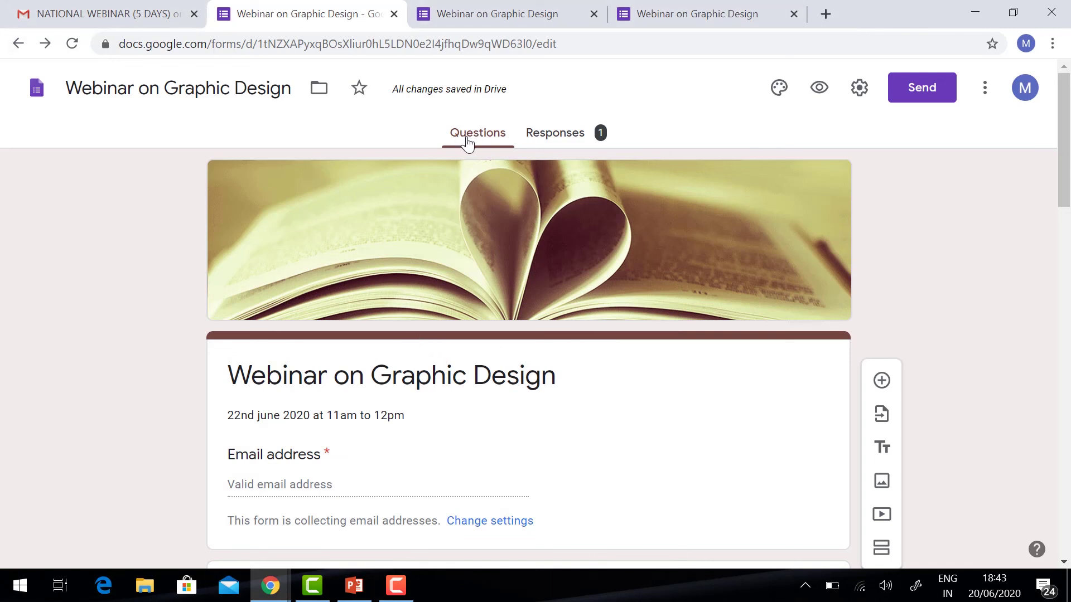
- Review the Responses summary showing 1 response, 100% Male and 100% Faculty
{"action": "left_click", "coordinate": [570, 137]}
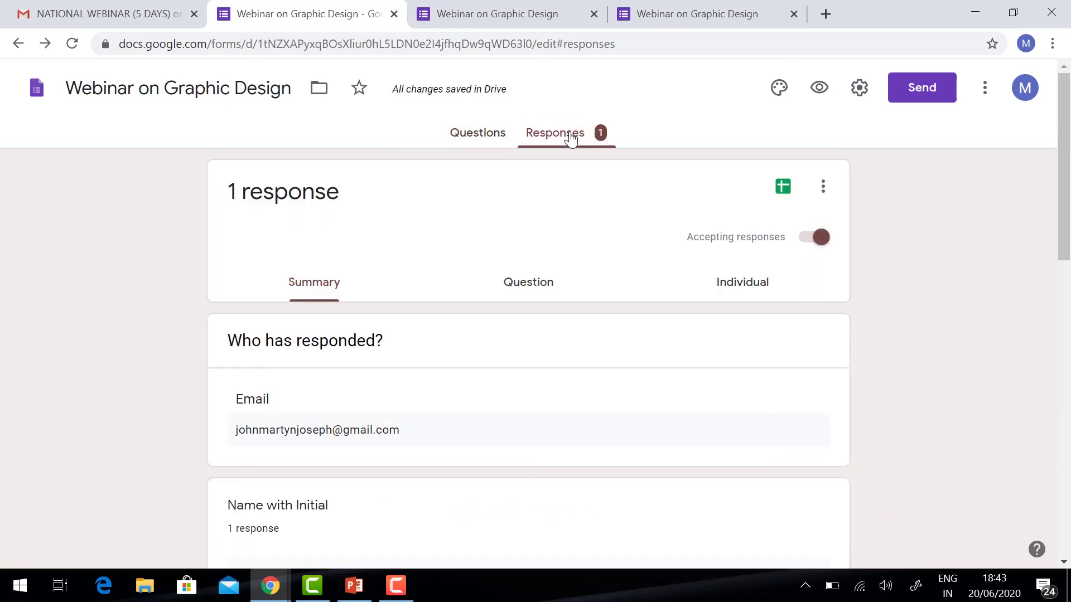
{"action": "scroll", "coordinate": [298, 413], "scroll_direction": "down", "scroll_amount": 3}
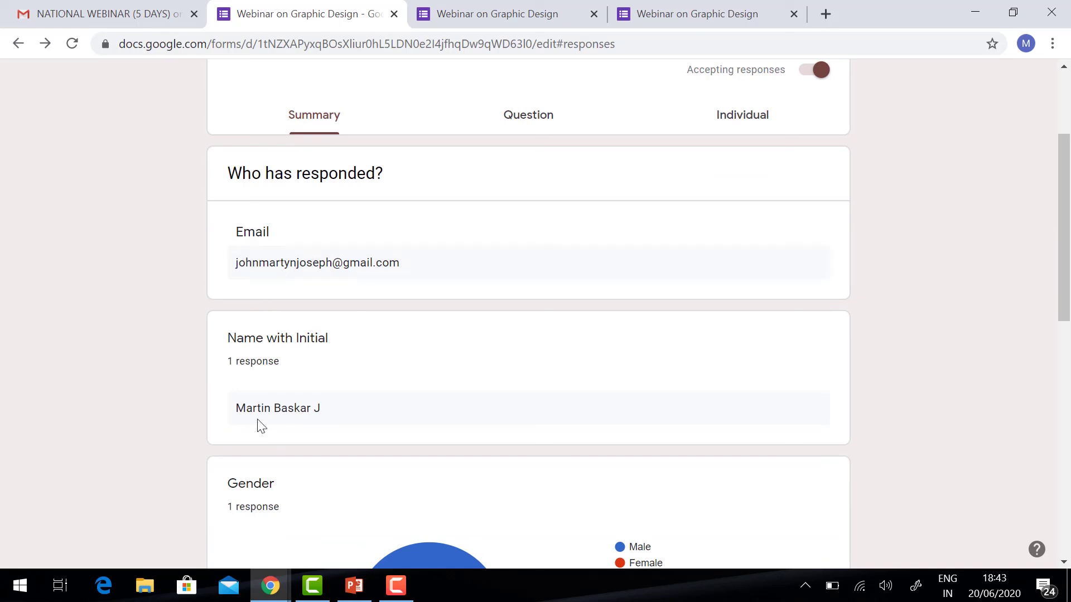
{"action": "scroll", "coordinate": [284, 396], "scroll_direction": "down", "scroll_amount": 4}
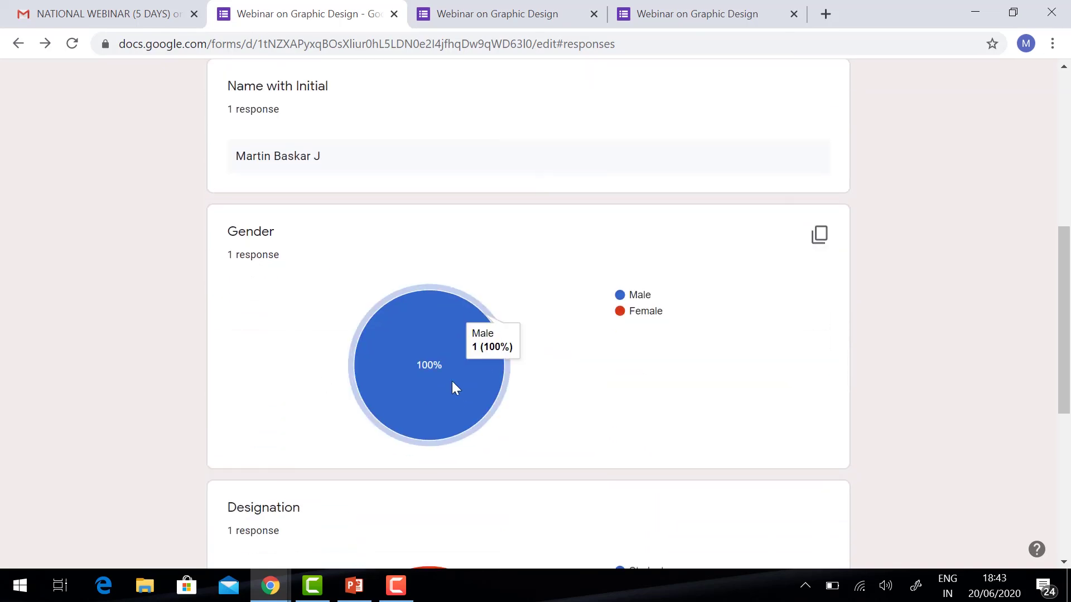
{"action": "scroll", "coordinate": [454, 385], "scroll_direction": "down", "scroll_amount": 5}
{"action": "scroll", "coordinate": [382, 444], "scroll_direction": "down", "scroll_amount": 3}
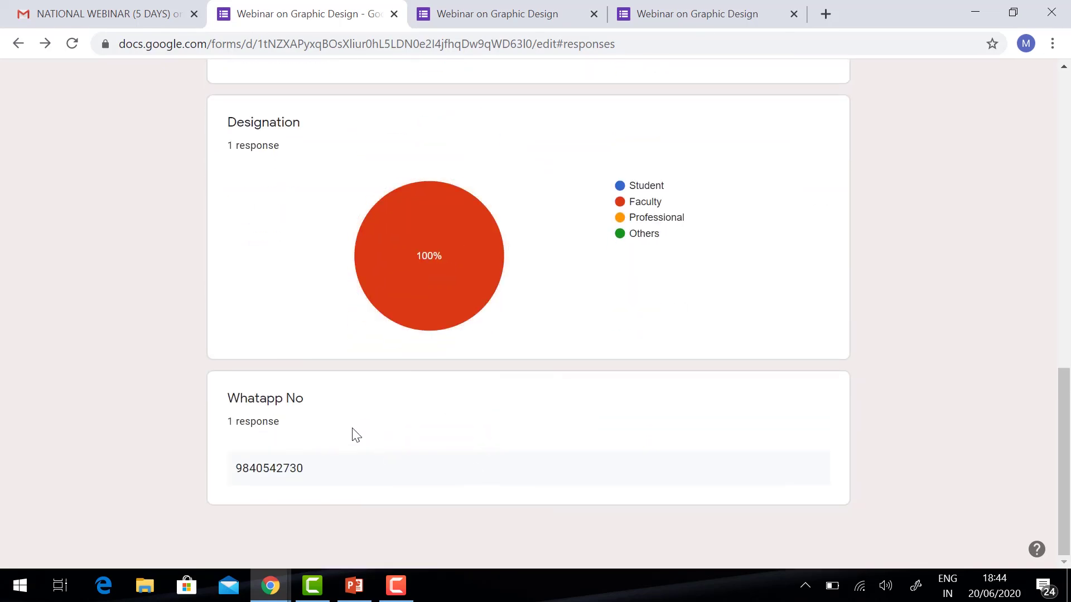
{"action": "scroll", "coordinate": [352, 433], "scroll_direction": "up", "scroll_amount": 8}
{"action": "scroll", "coordinate": [351, 433], "scroll_direction": "up", "scroll_amount": 7}
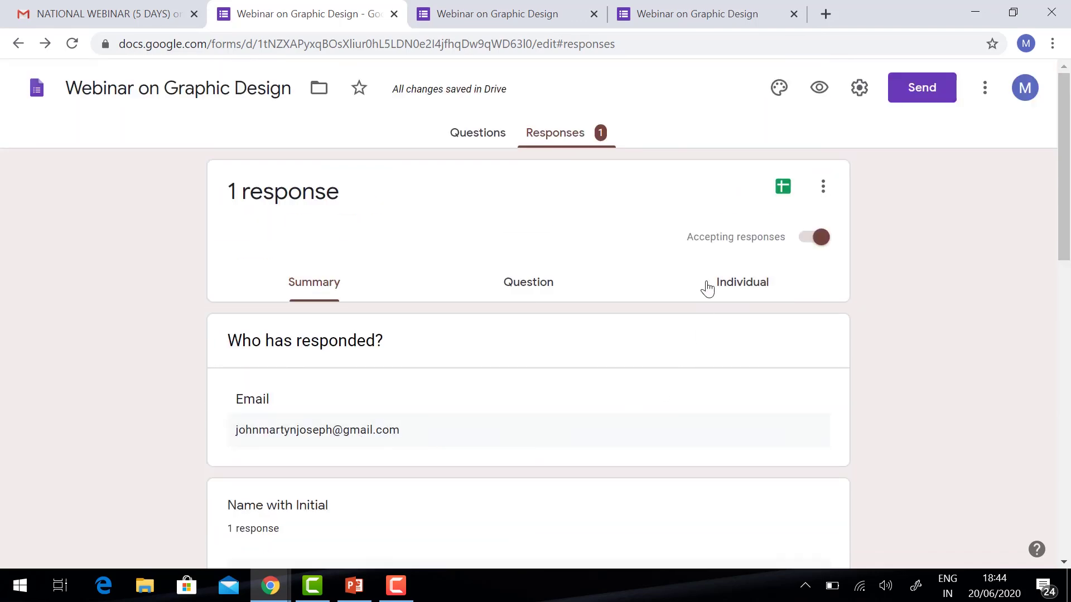
- Create a new linked responses spreadsheet, check the test answers in row 2, and return to Forms
{"action": "left_click", "coordinate": [784, 189]}
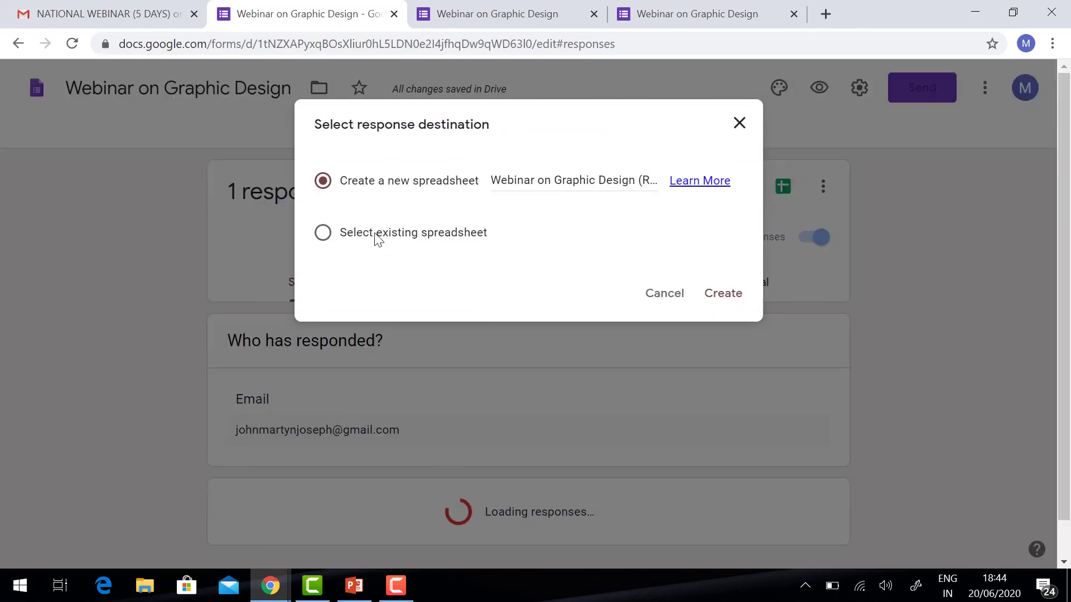
{"action": "left_click", "coordinate": [719, 297]}
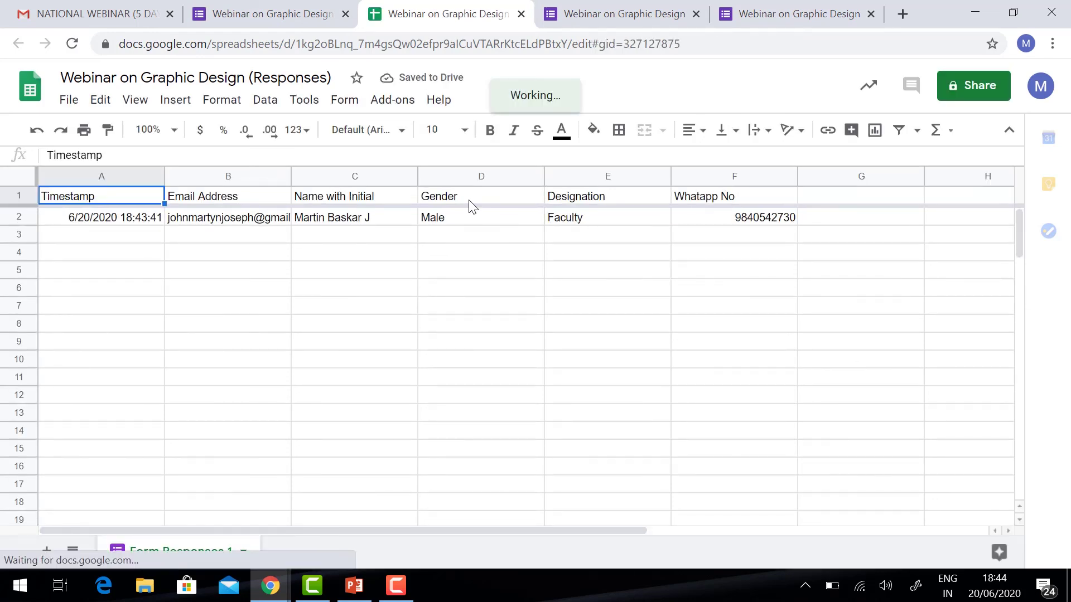
{"action": "left_click", "coordinate": [197, 223]}
{"action": "left_click", "coordinate": [358, 219]}
{"action": "left_click", "coordinate": [461, 225]}
{"action": "left_click", "coordinate": [574, 217]}
{"action": "left_click", "coordinate": [762, 225]}
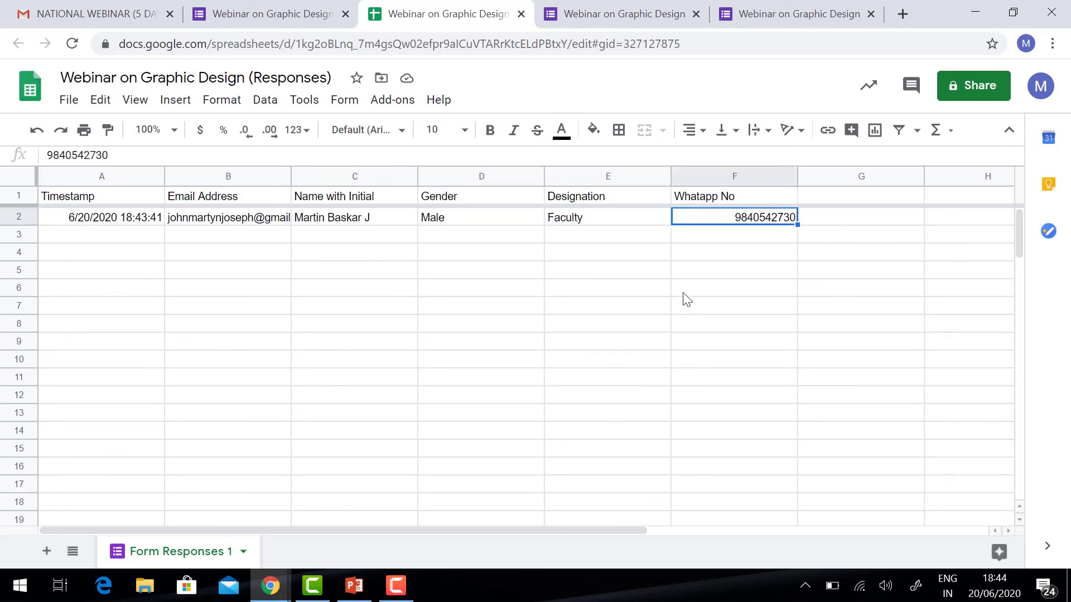
{"action": "key", "text": "ctrl+shift+Tab"}
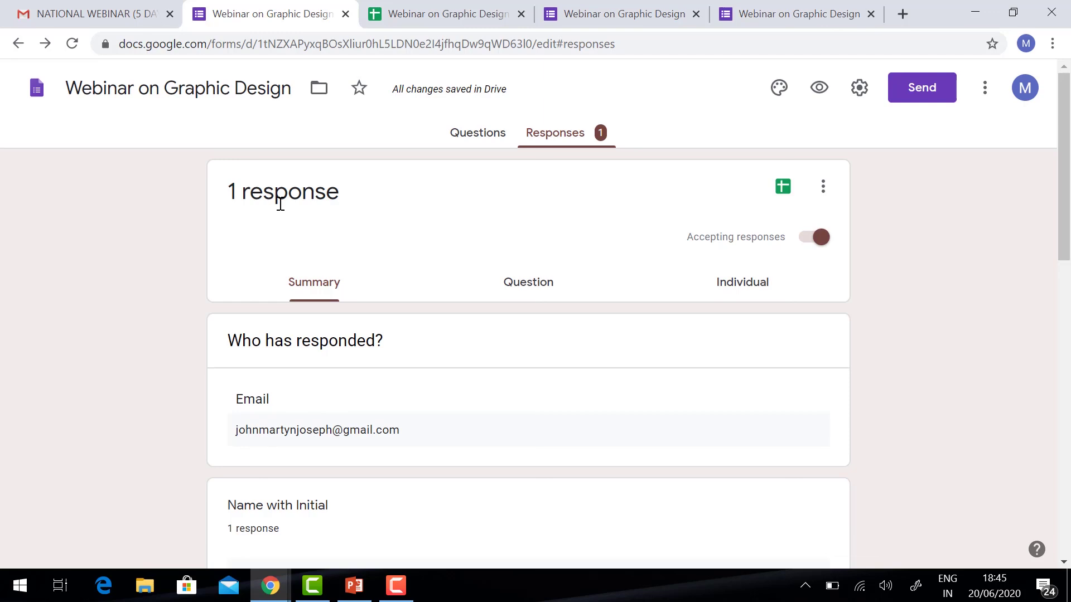